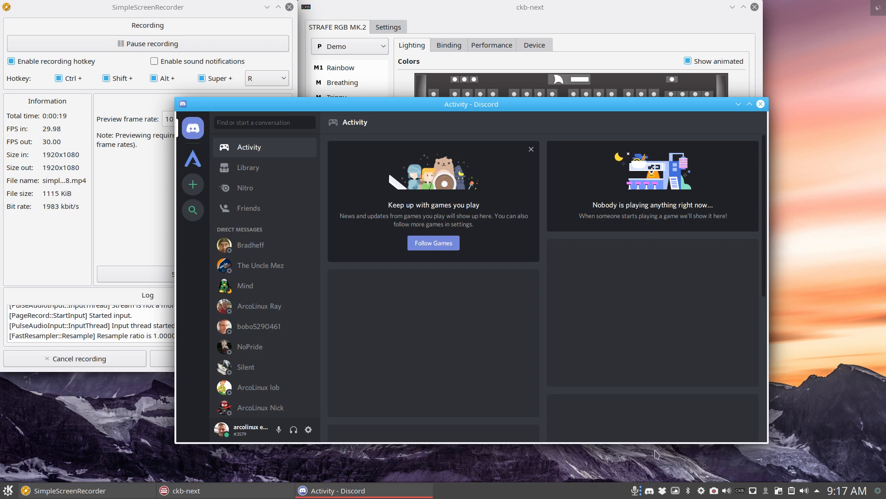
- Quit Discord completely so it no longer runs in the background
right_click(675, 488)
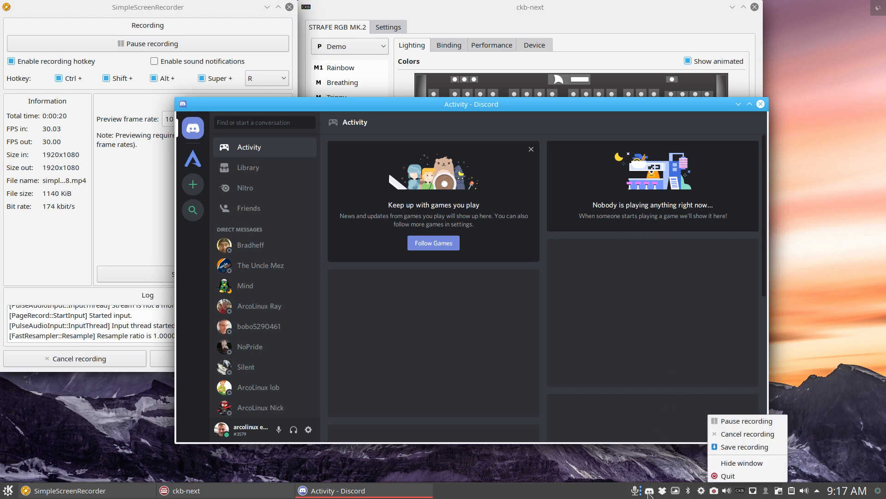
left_click(646, 463)
right_click(649, 493)
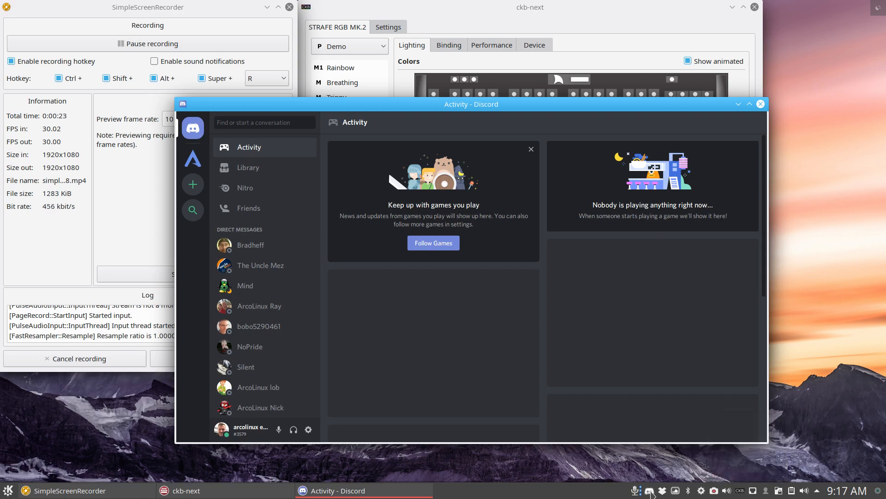
left_click(674, 475)
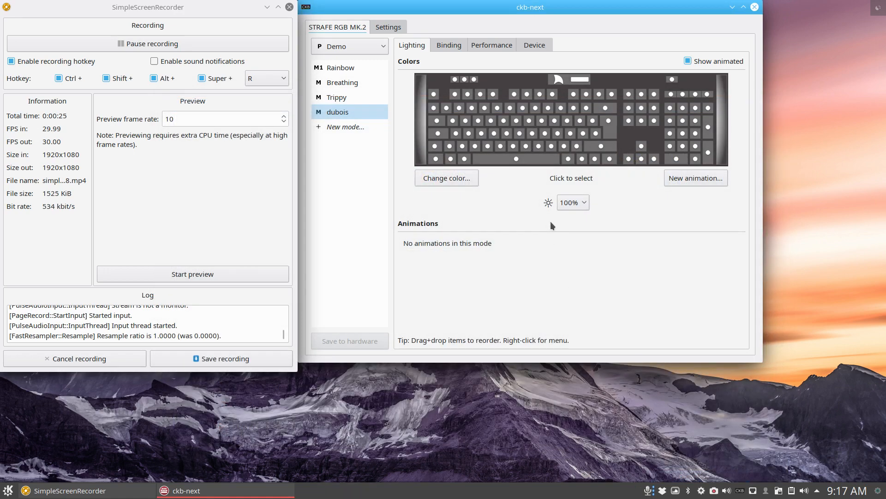
- Try the Rainbow, Breathing and Trippy keyboard lighting modes in ckb-next and leave Breathing active
left_click_drag(530, 6, 585, 33)
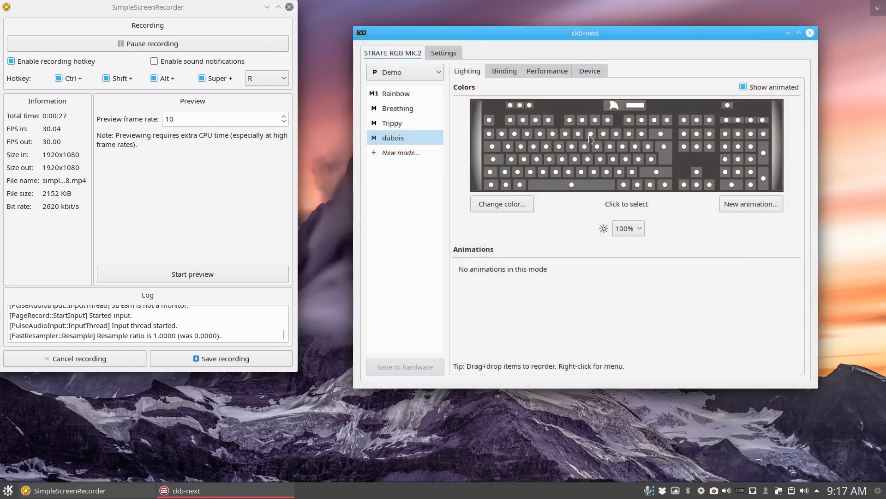
left_click(400, 94)
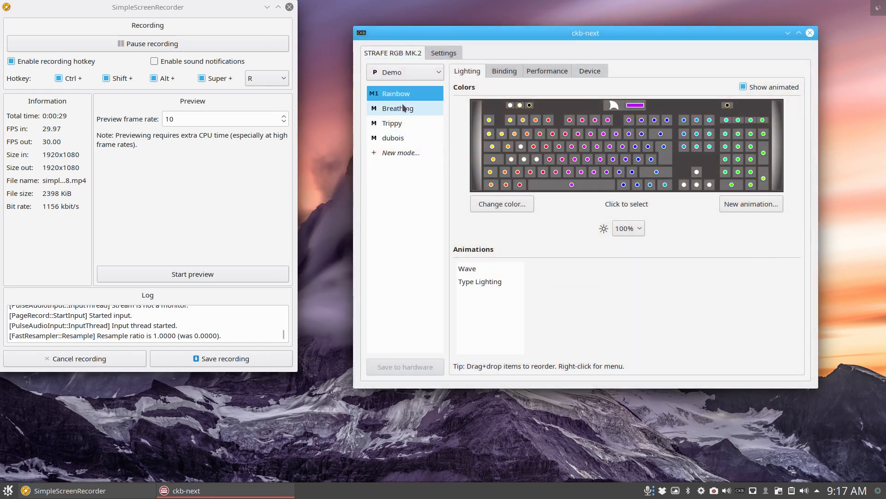
left_click(402, 112)
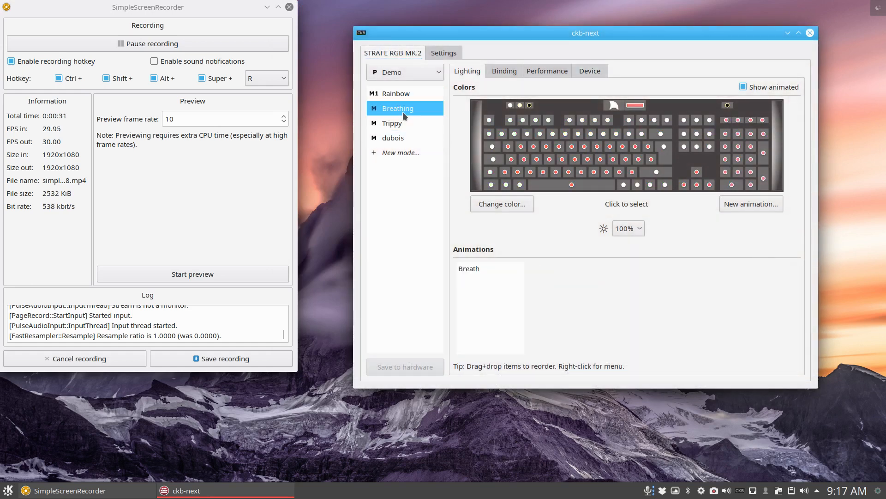
left_click(403, 121)
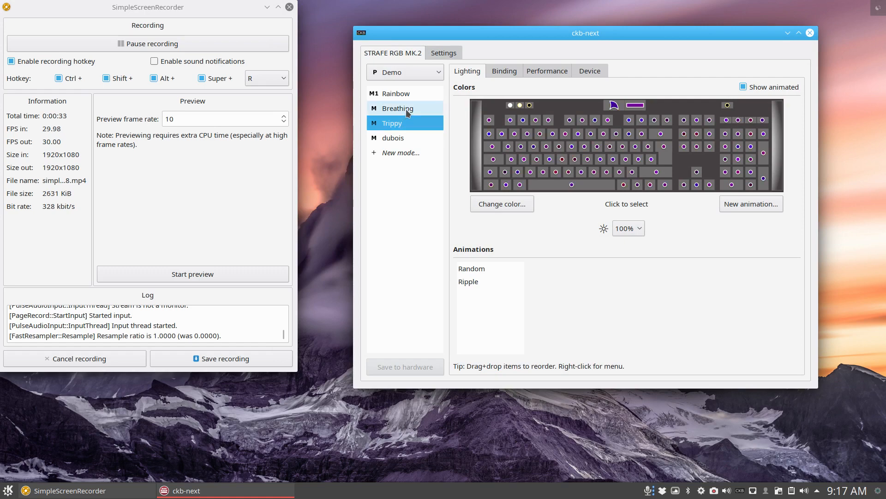
left_click(405, 109)
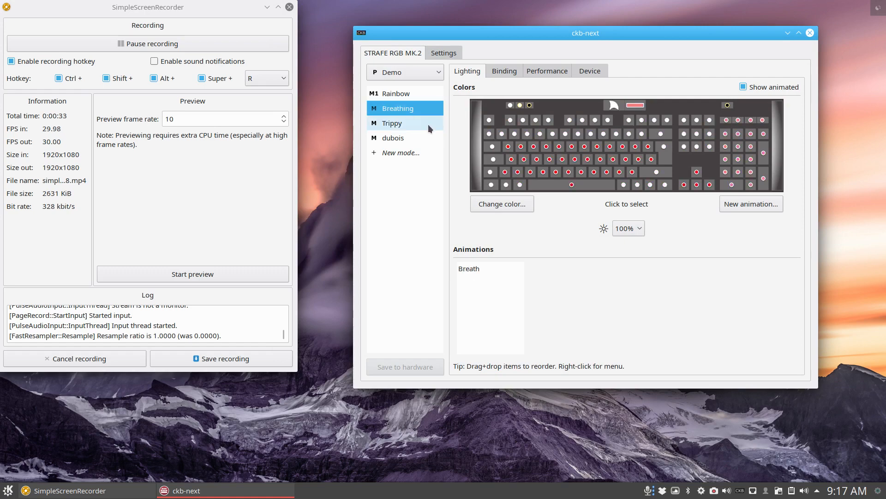
- Clear the desktop by closing the ckb-next window and hiding the SimpleScreenRecorder window
left_click(810, 33)
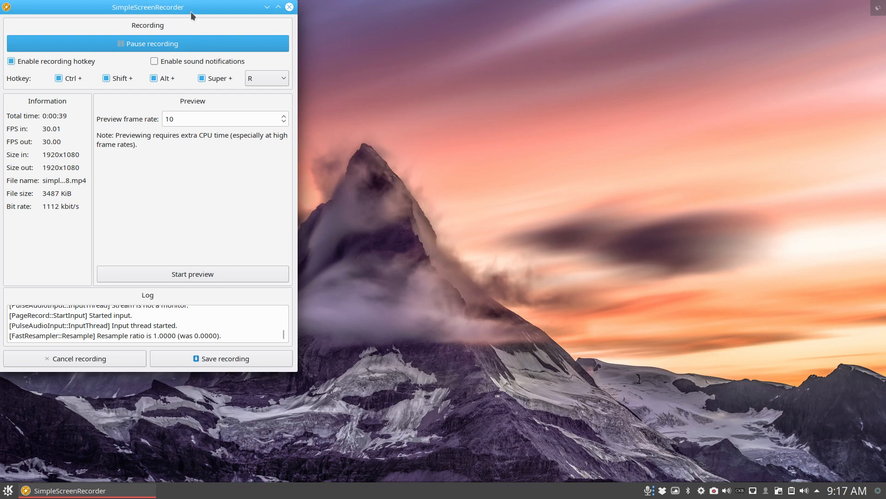
left_click_drag(209, 11, 433, 43)
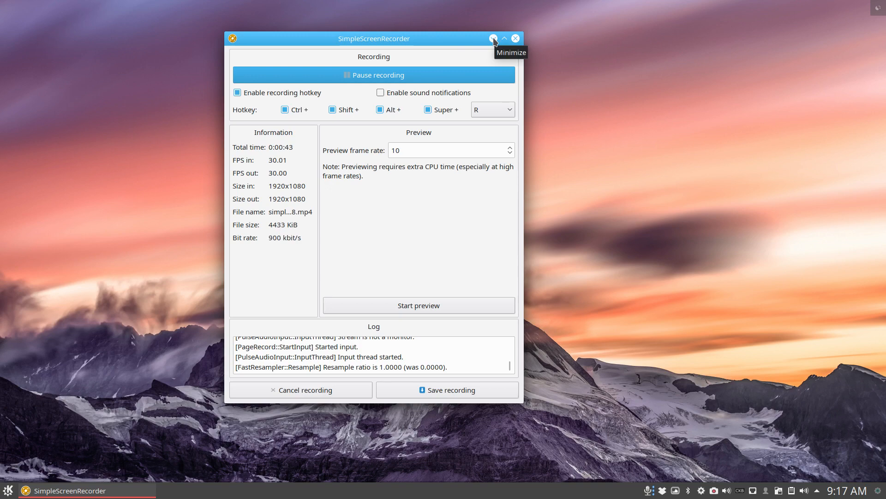
right_click(714, 490)
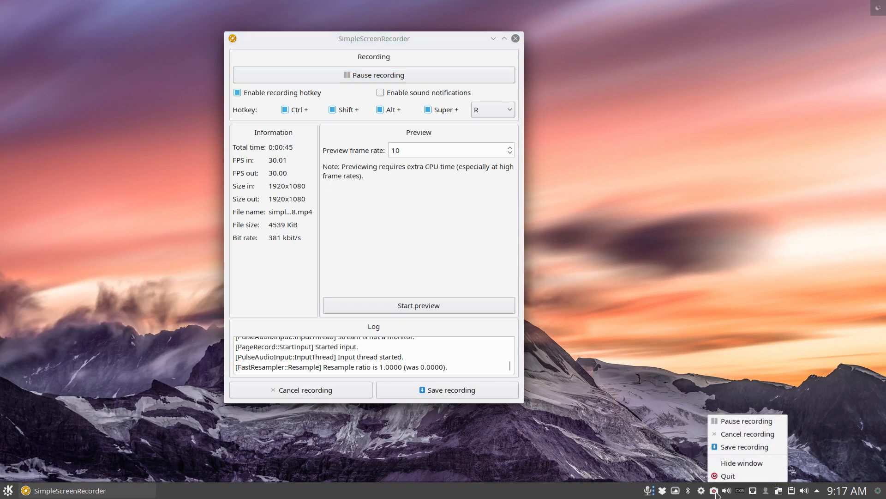
left_click(735, 467)
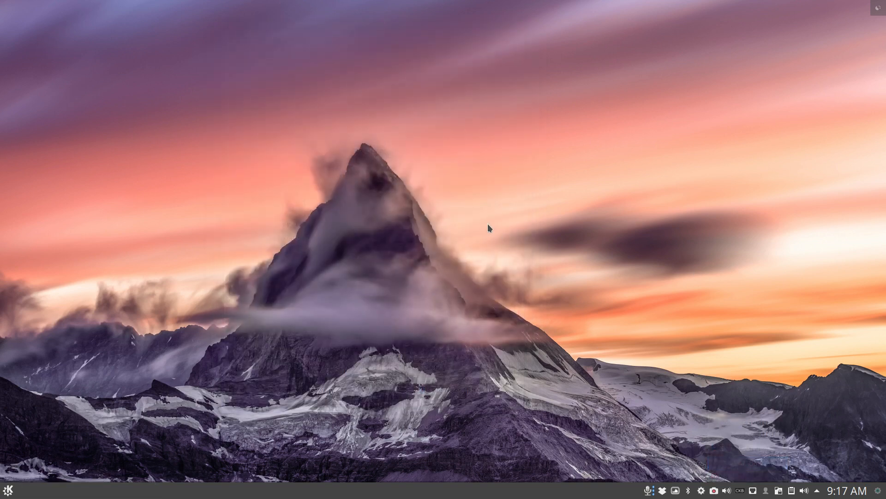
- Look through the application launcher's sections and open the Dolphin file manager from the favorites
left_click(9, 492)
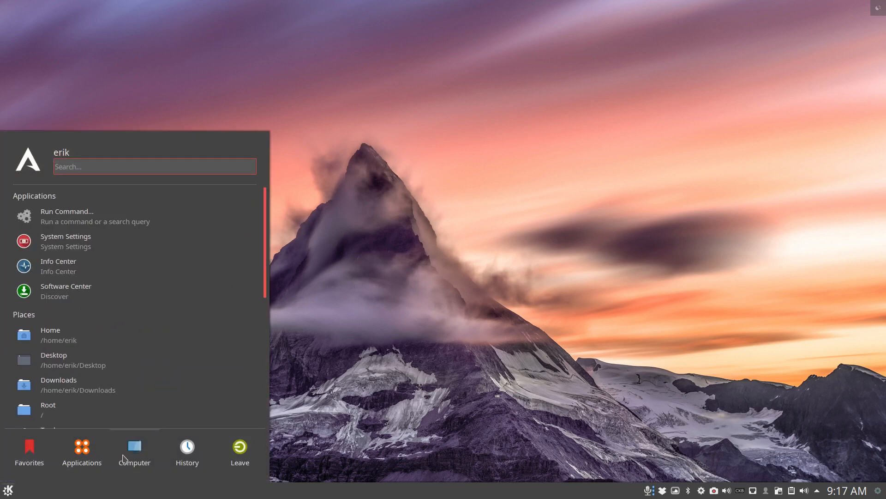
mouse_move(180, 462)
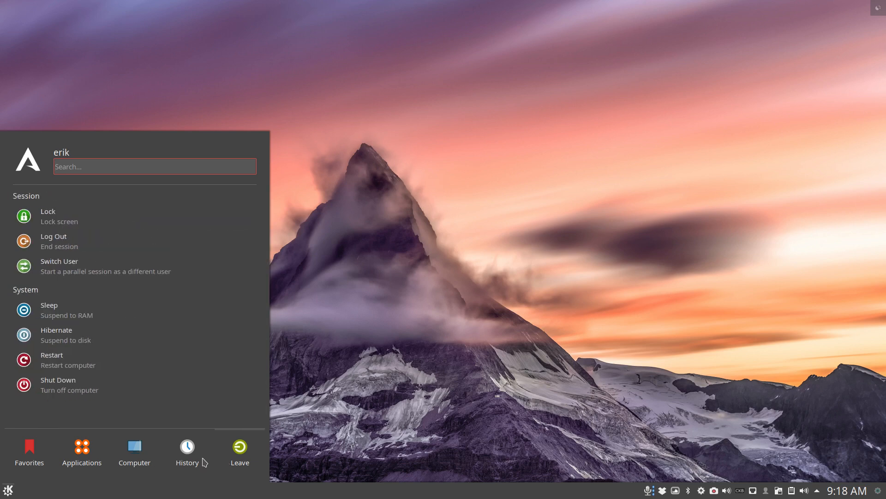
mouse_move(31, 460)
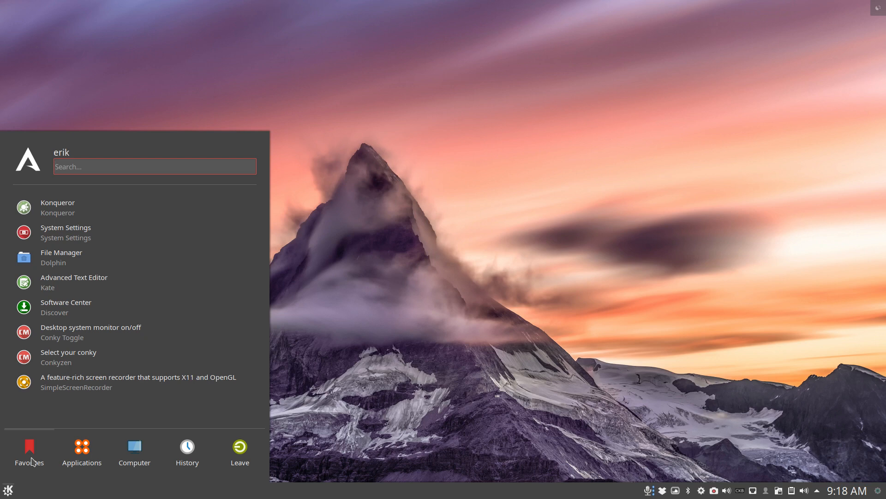
left_click(60, 257)
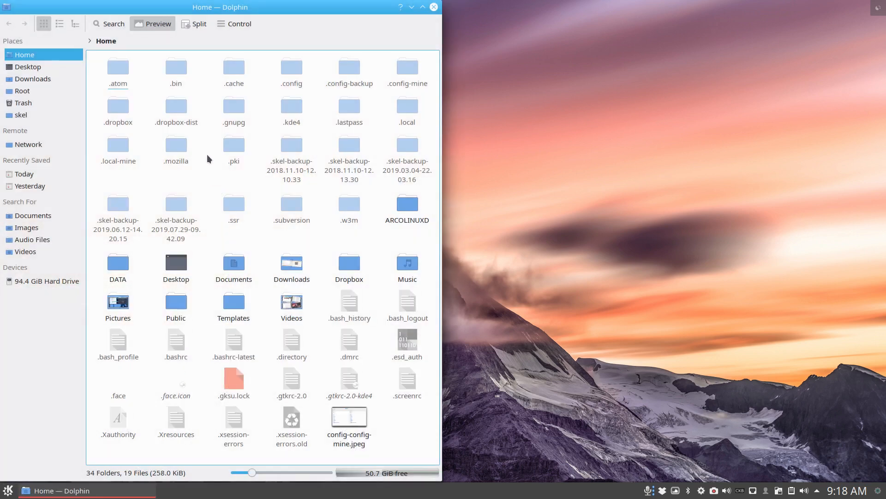
- Switch the desktop's launcher widget to the Application Menu alternative and open it to see its layout
right_click(7, 490)
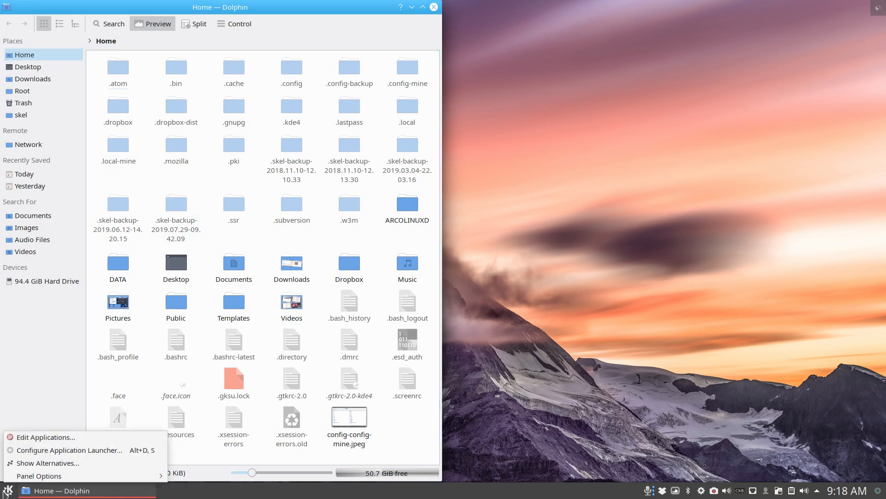
left_click(58, 462)
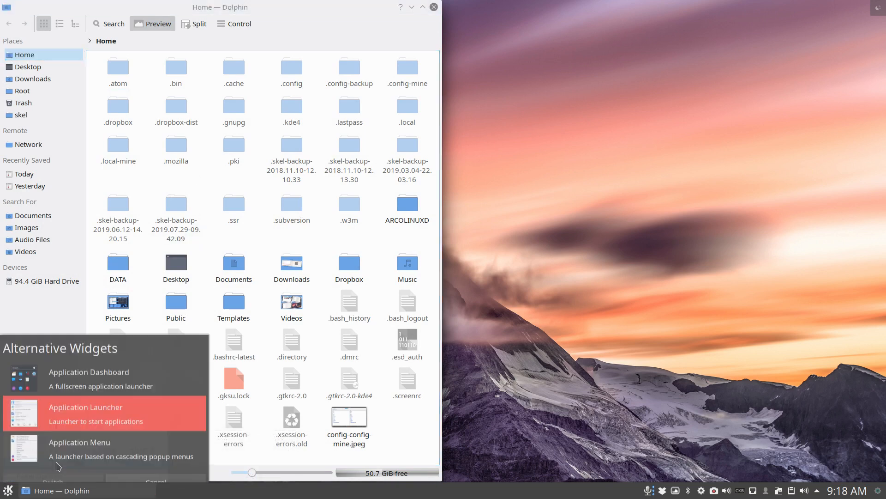
left_click(65, 441)
left_click(53, 468)
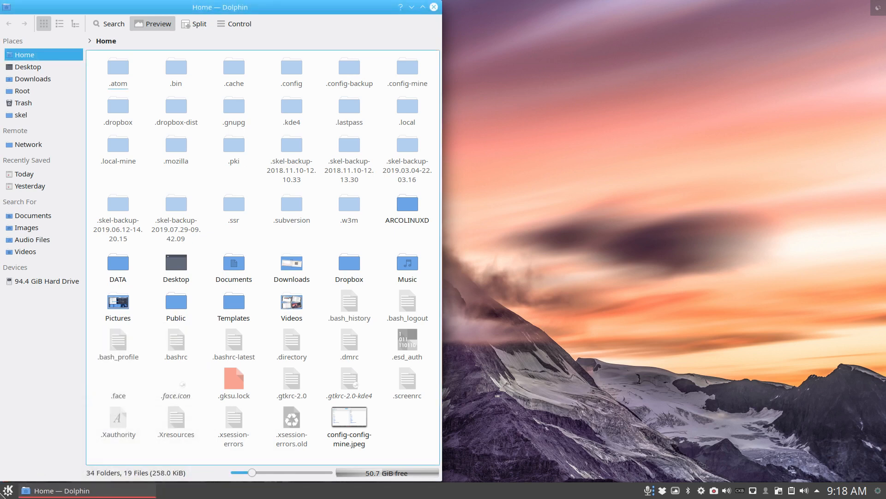
left_click(8, 491)
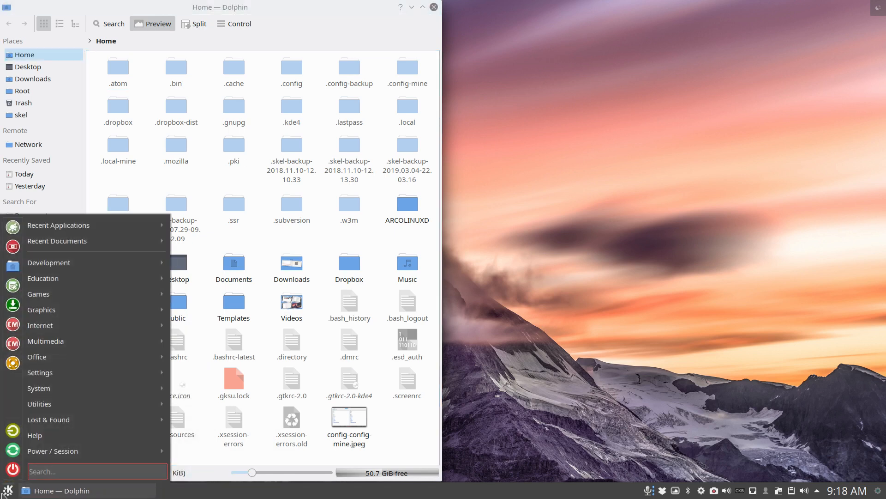
- Switch the launcher widget to the fullscreen Application Dashboard, open it for a look and close it again
right_click(5, 492)
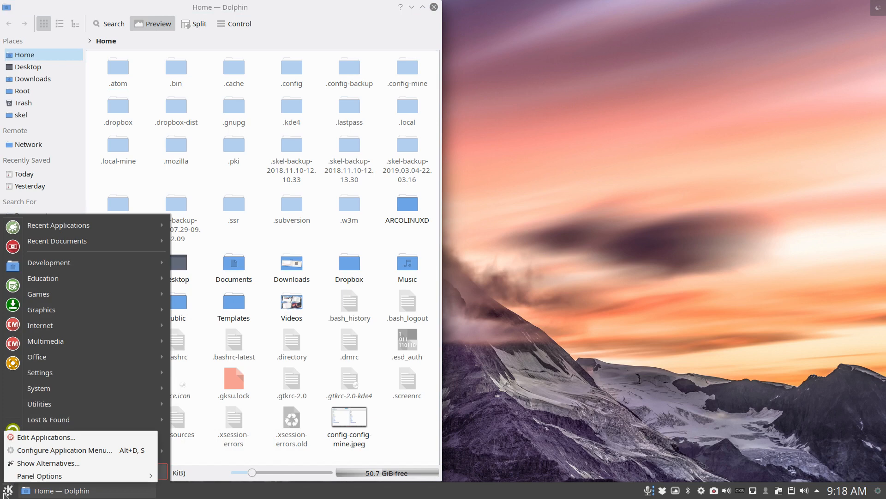
left_click(54, 467)
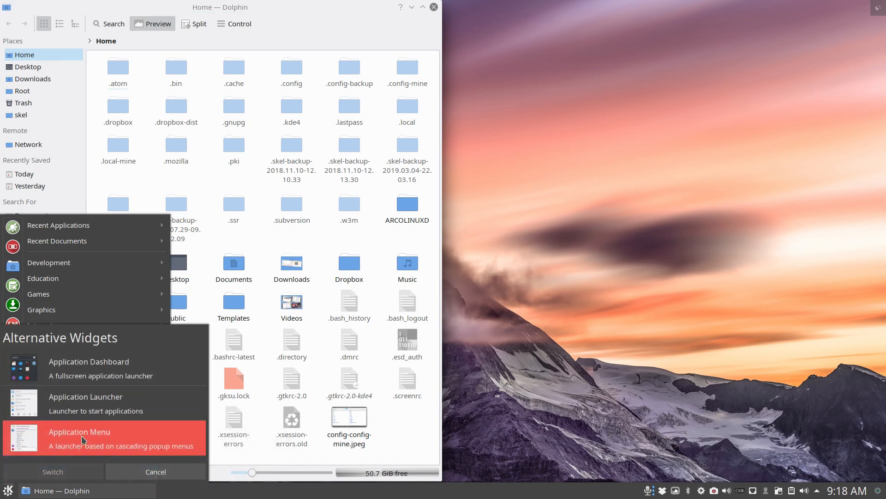
left_click(87, 376)
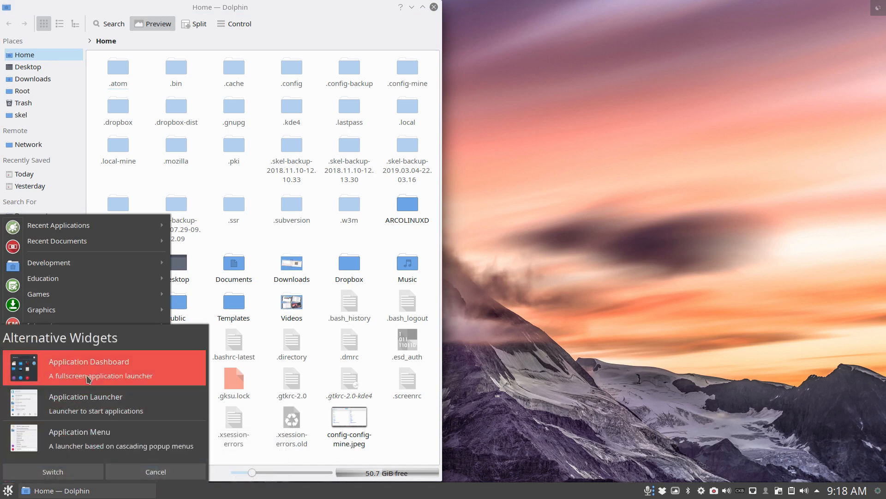
left_click(54, 476)
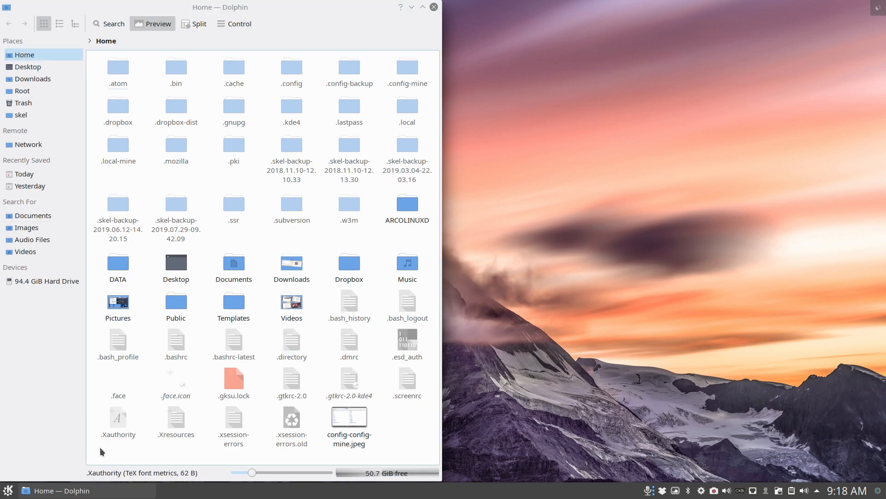
left_click(9, 491)
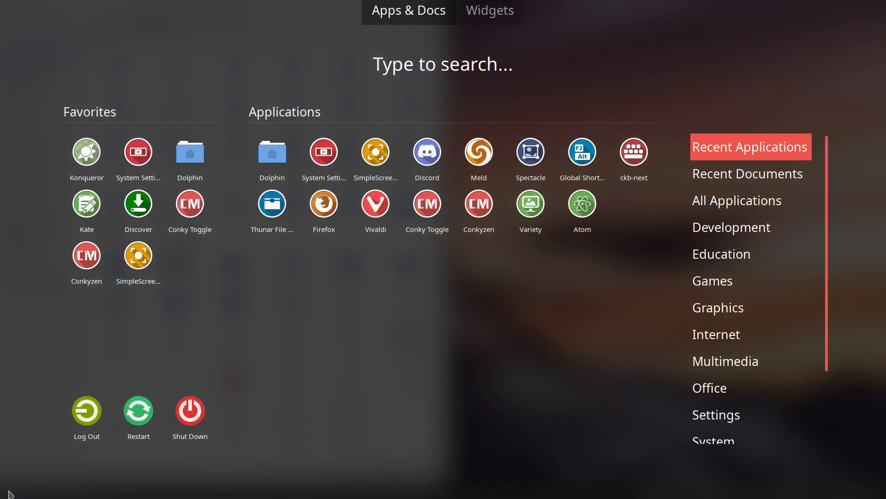
left_click(400, 284)
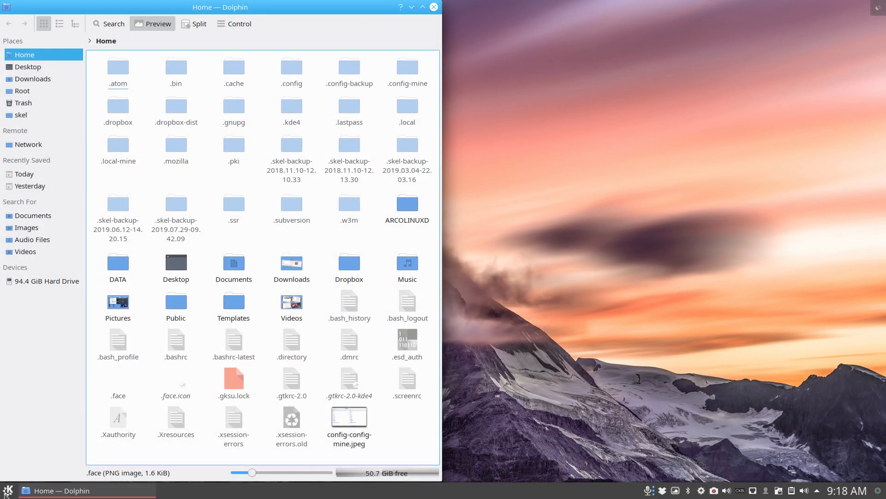
- Switch the launcher widget back to the Application Launcher alternative and open it to check it
right_click(5, 493)
left_click(27, 462)
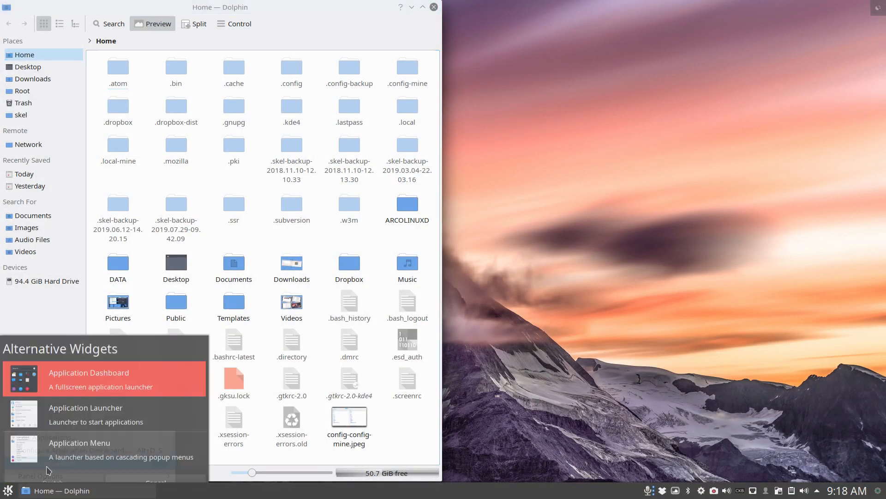
left_click(81, 406)
left_click(72, 470)
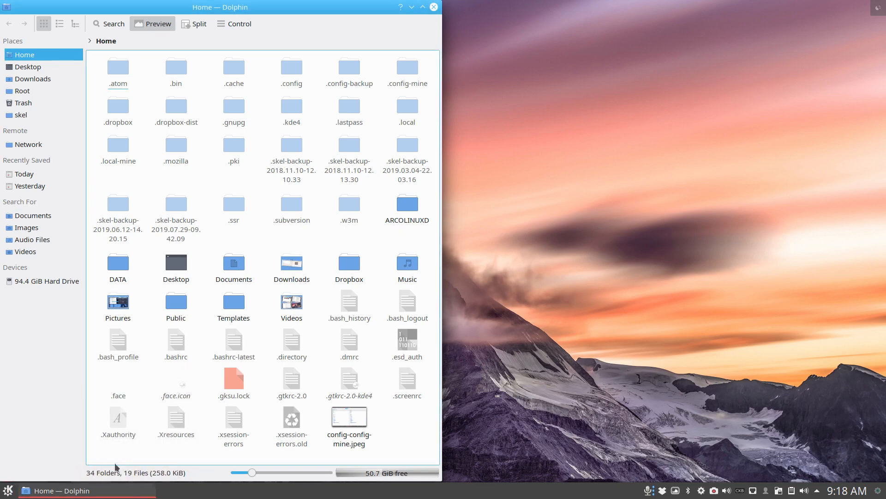
left_click(4, 493)
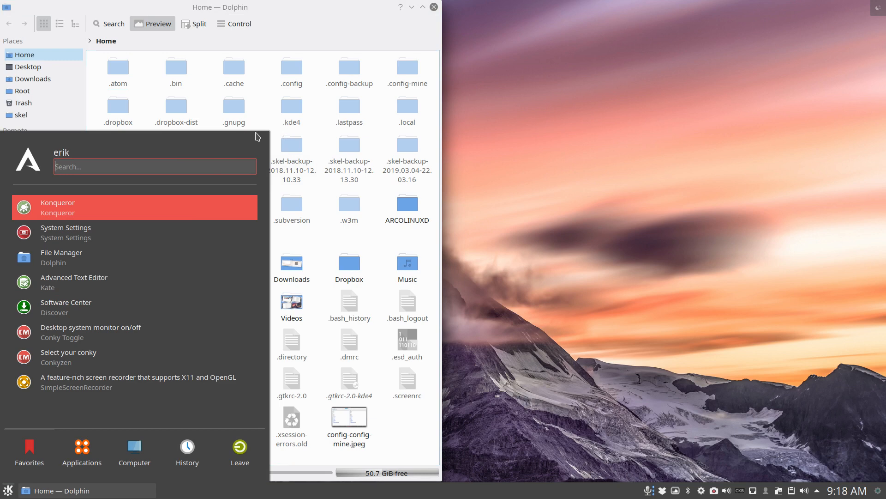
- View the contents of the .config folder in Dolphin and return to the Home folder
left_click(303, 19)
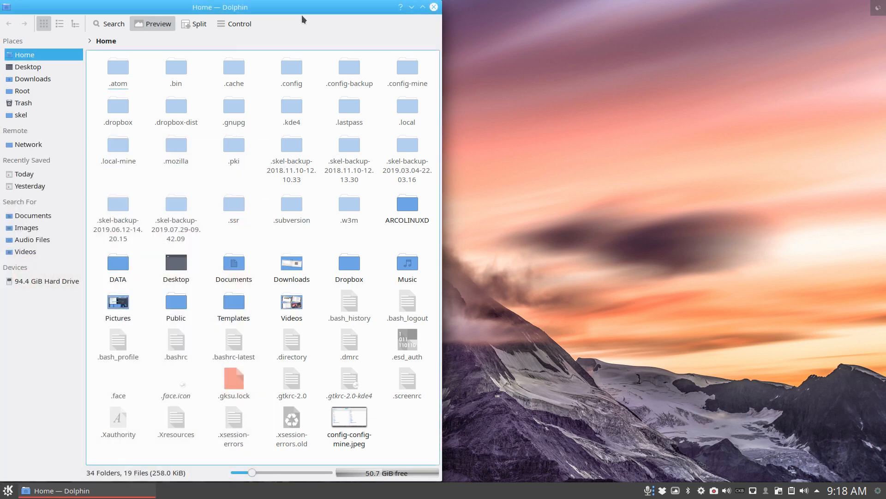
left_click(293, 70)
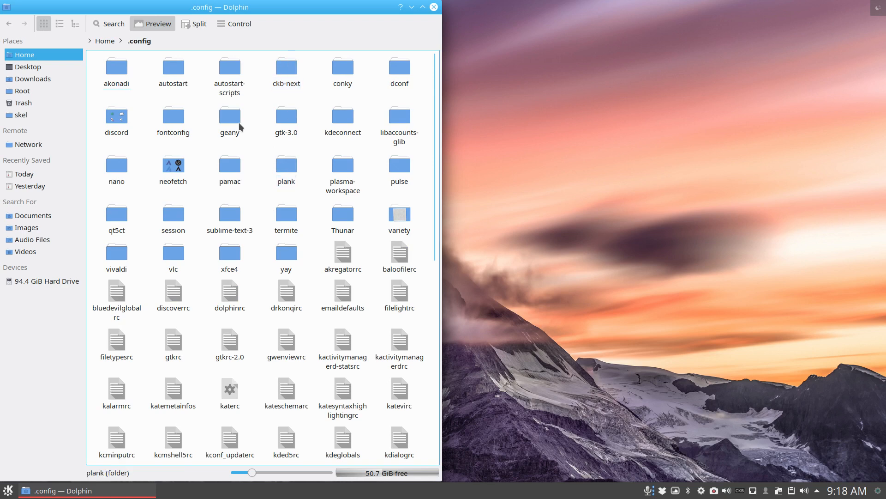
left_click(104, 44)
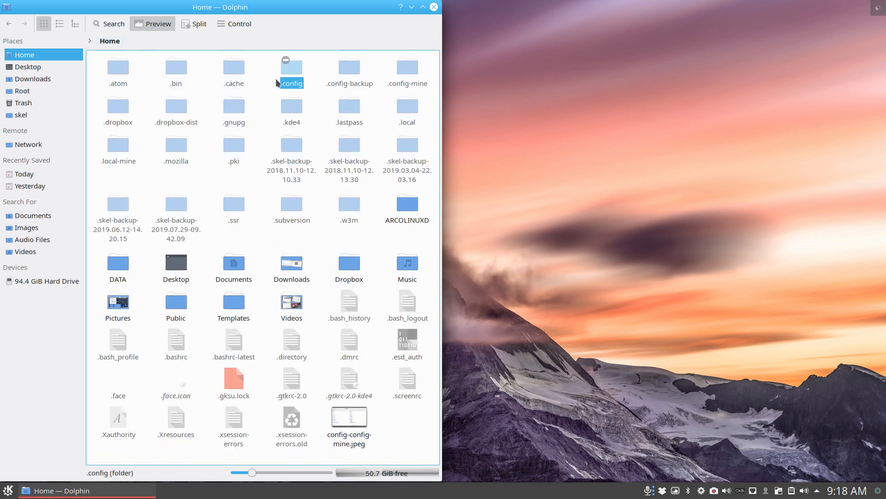
- Select the .config and .config-backup folders in Home and compare them in Meld
left_click_drag(266, 62, 362, 84)
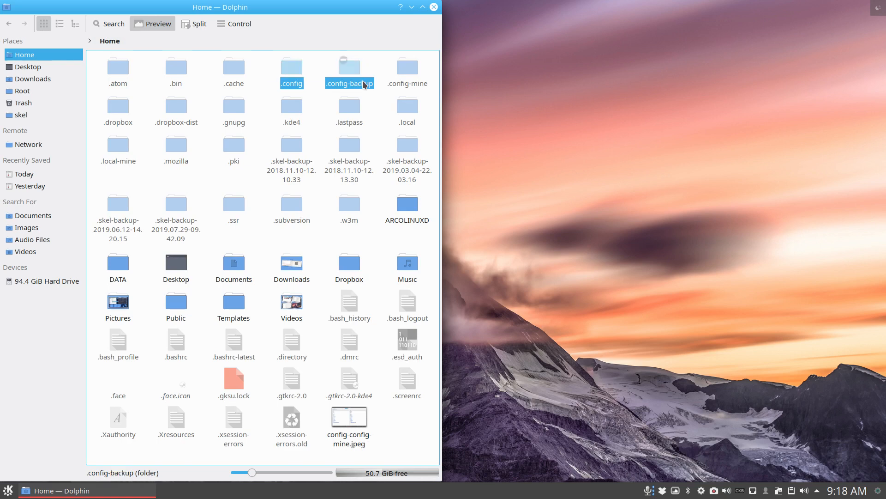
right_click(356, 72)
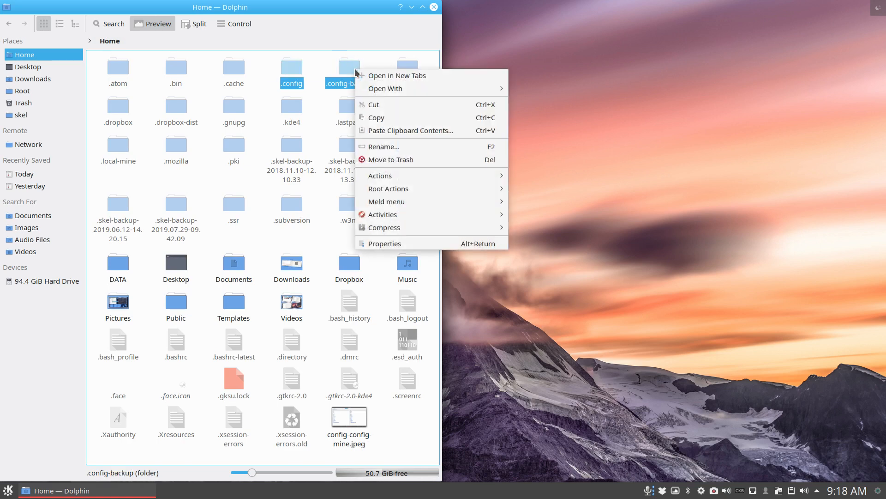
mouse_move(396, 201)
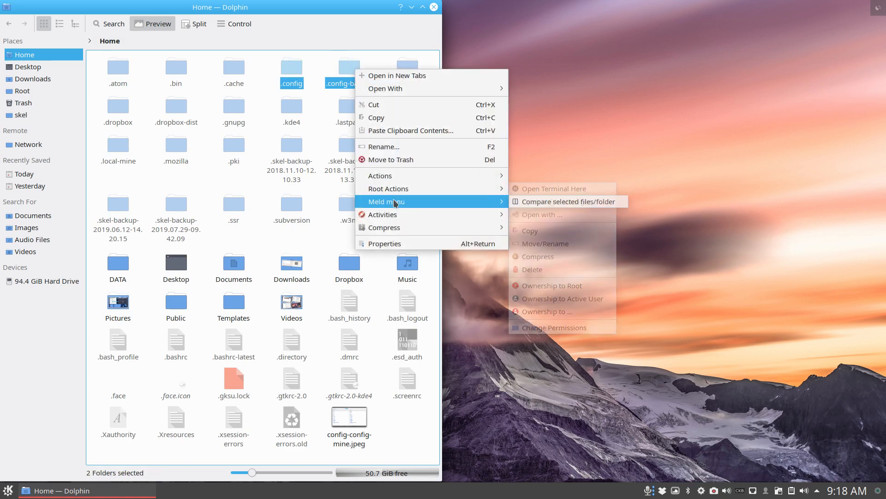
left_click(568, 208)
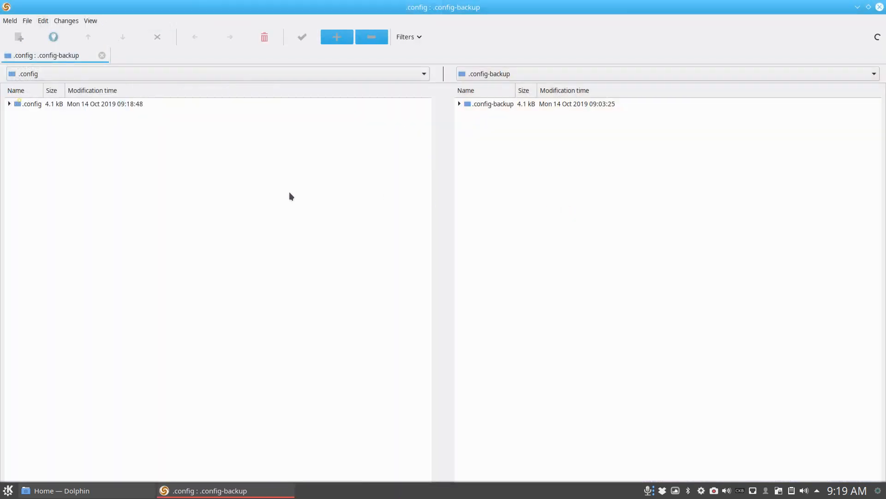
- Collapse the ckb-next, discord, session, variety and vivaldi folders under .config in the folder comparison
left_click(10, 104)
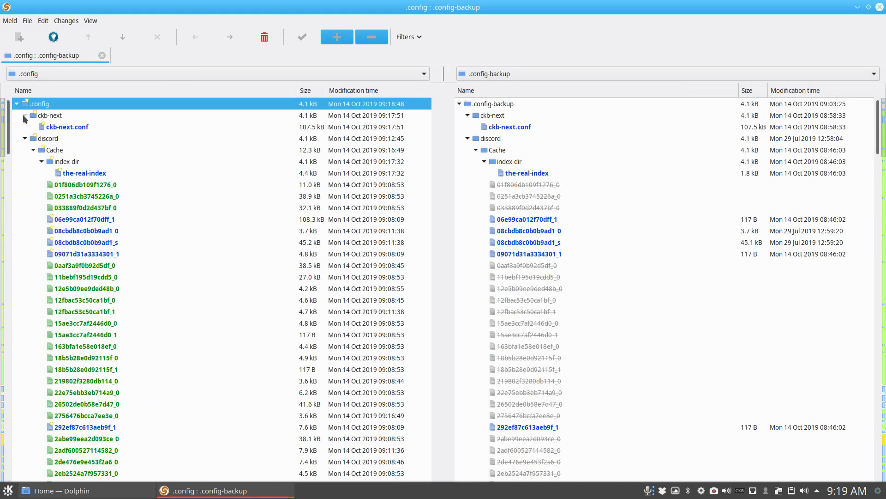
left_click(24, 116)
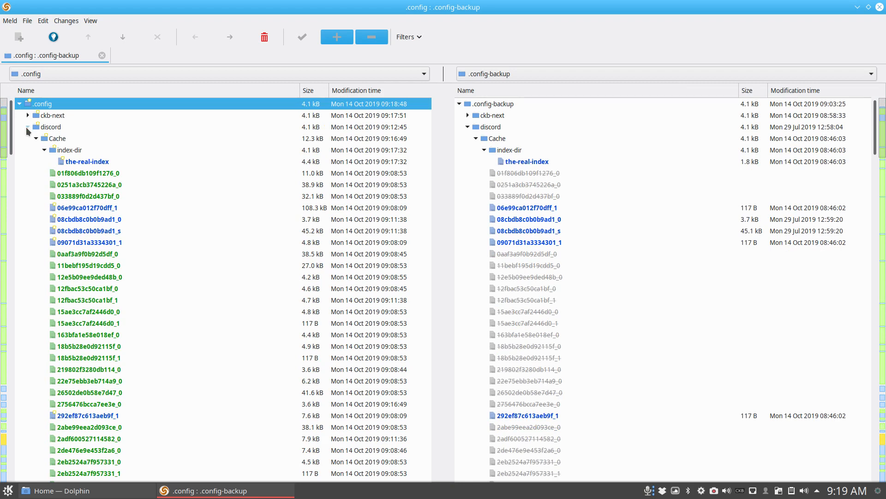
left_click(28, 127)
left_click(28, 138)
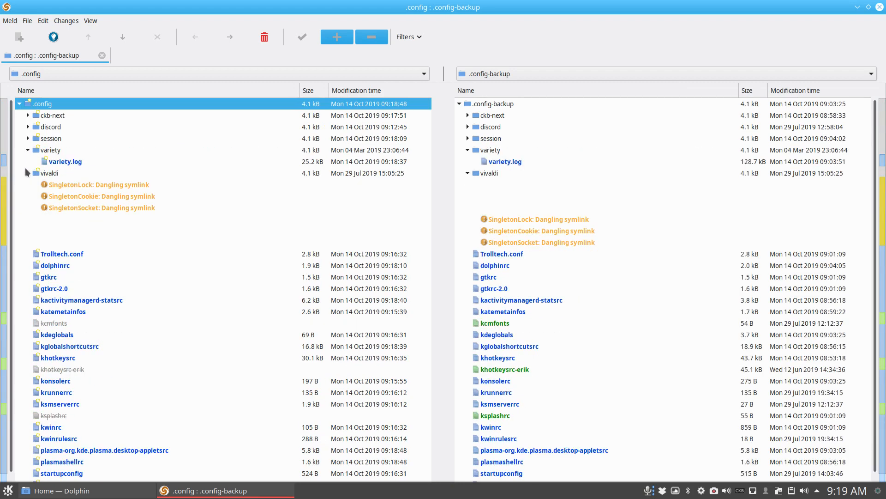
left_click(28, 150)
left_click(21, 161)
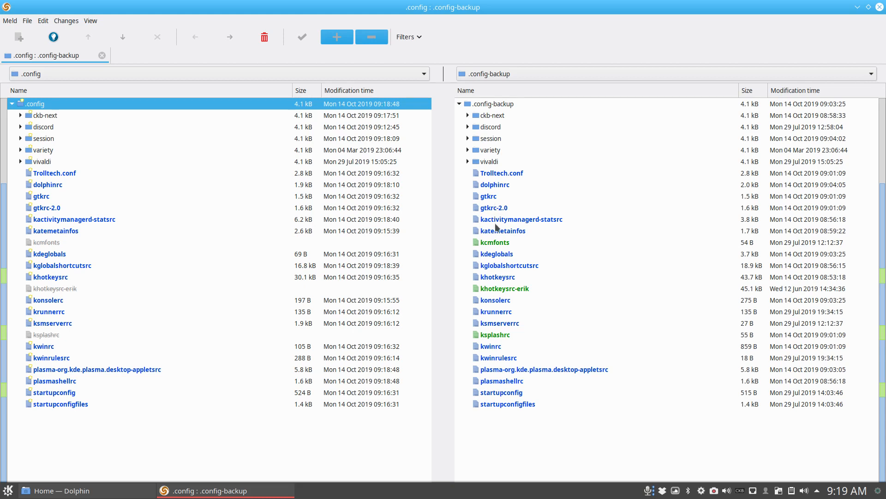
- Open the khotkeysrc file comparison, examine how the shortcut entries differ between .config and .config-backup, and close it
left_click(500, 246)
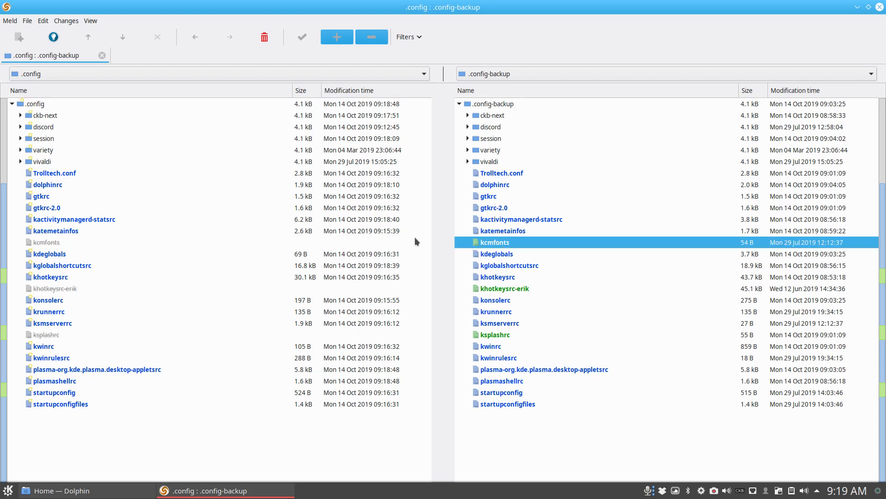
left_click(500, 289)
left_click(504, 280)
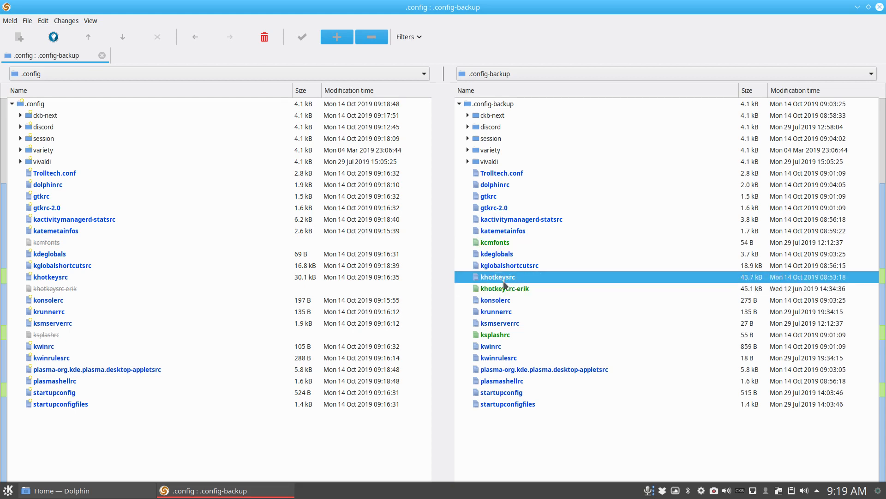
double_click(55, 279)
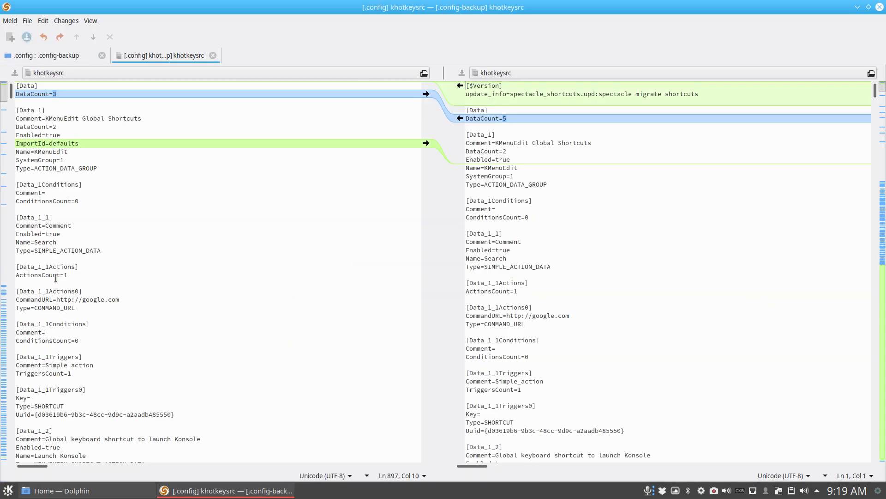
scroll(314, 282, "down", 12)
scroll(428, 262, "down", 15)
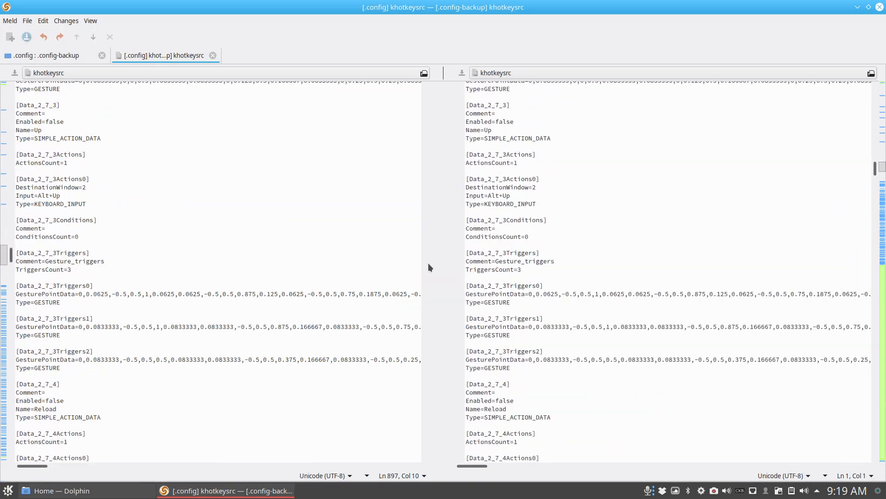
scroll(428, 267, "down", 20)
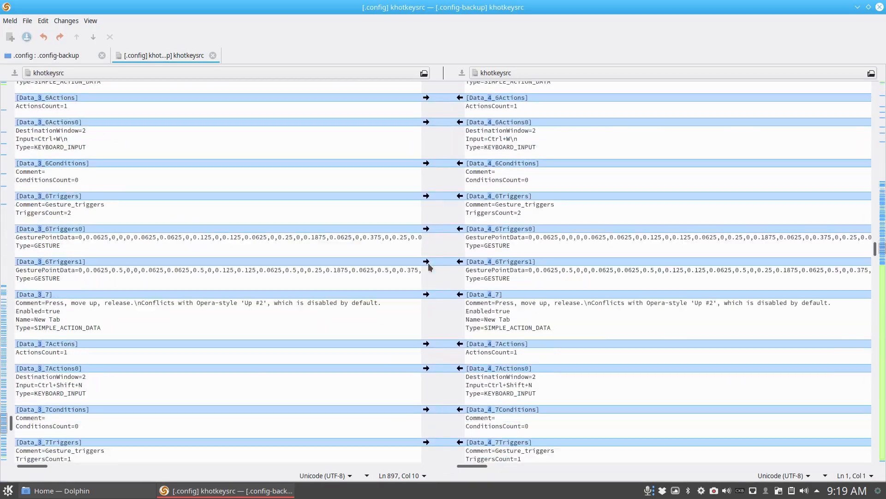
scroll(428, 266, "down", 6)
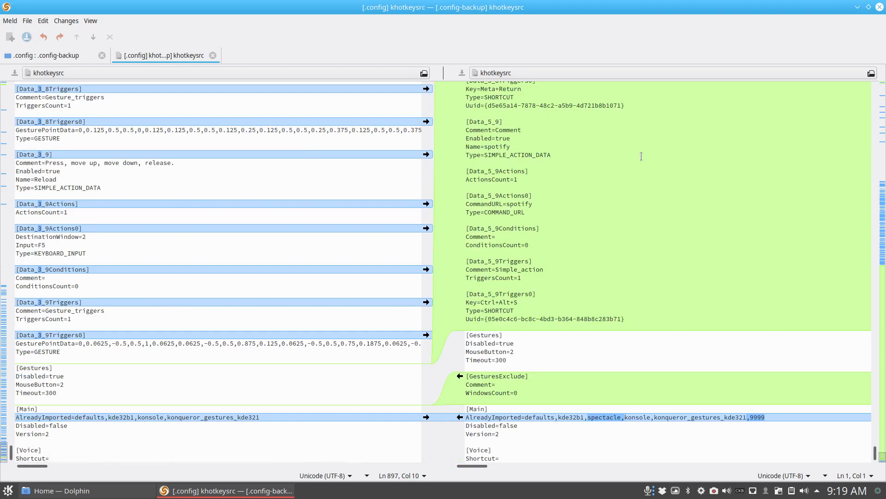
scroll(691, 166, "down", 2)
scroll(691, 166, "down", 20)
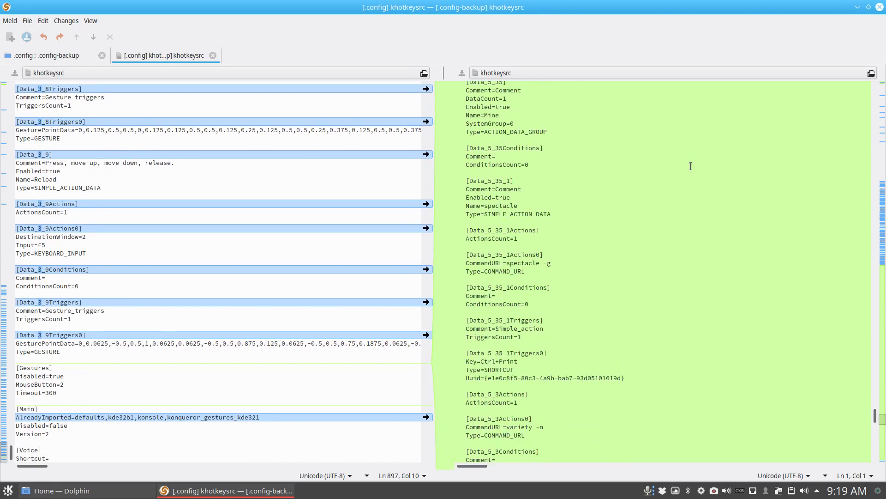
scroll(691, 166, "up", 20)
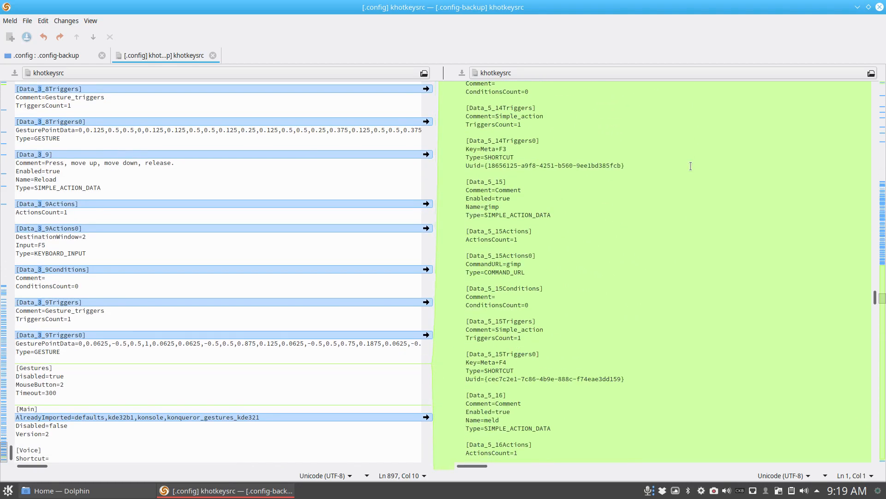
left_click(213, 55)
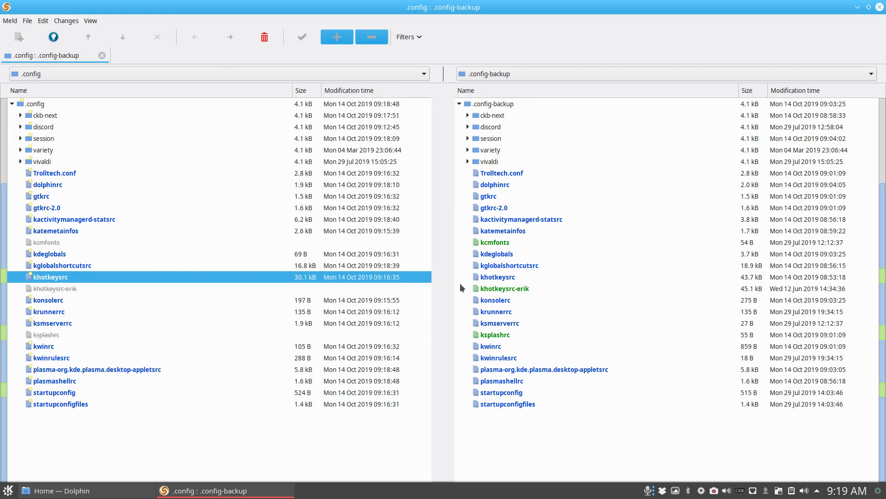
- Open a Konsole terminal to see its look under the present konsolerc, and close it
right_click(480, 277)
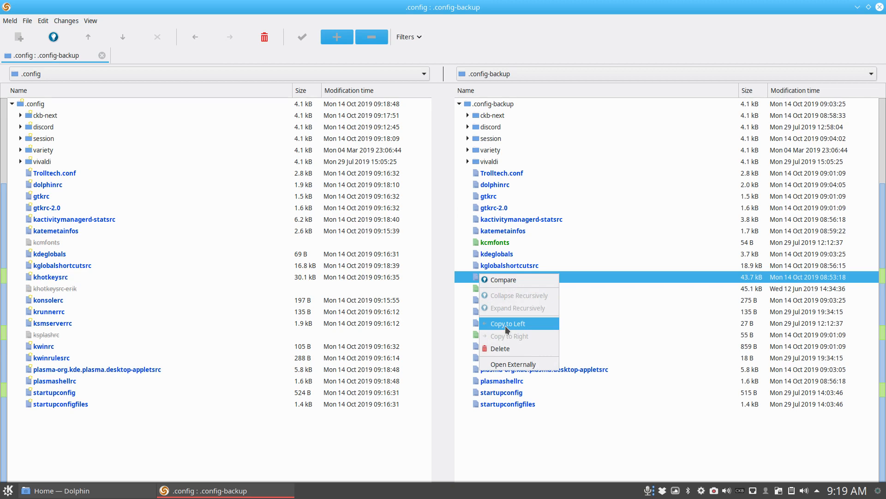
left_click(159, 313)
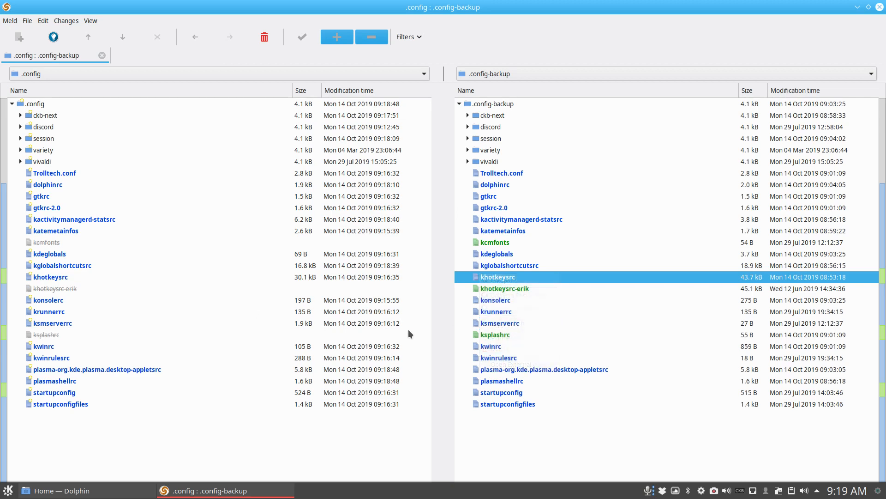
left_click(497, 303)
key("ctrl+alt+t")
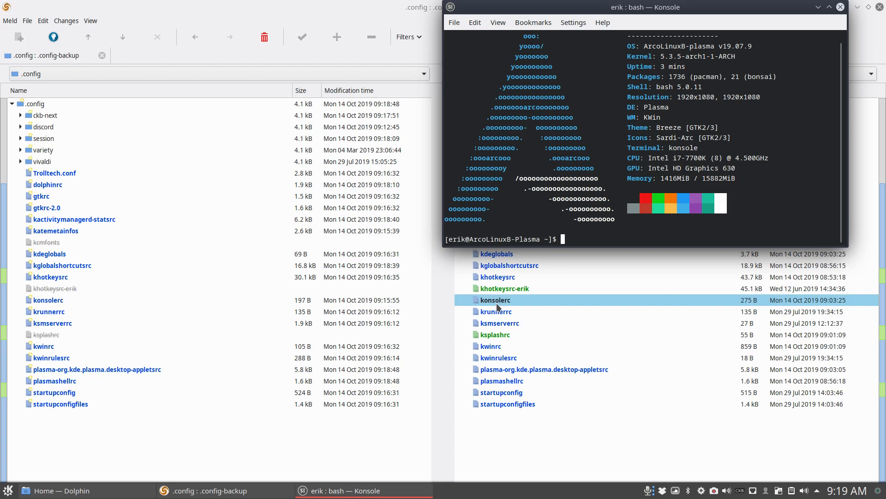
left_click(840, 7)
- Copy konsolerc from .config-backup into .config, open a terminal to check its appearance, and close it
right_click(503, 309)
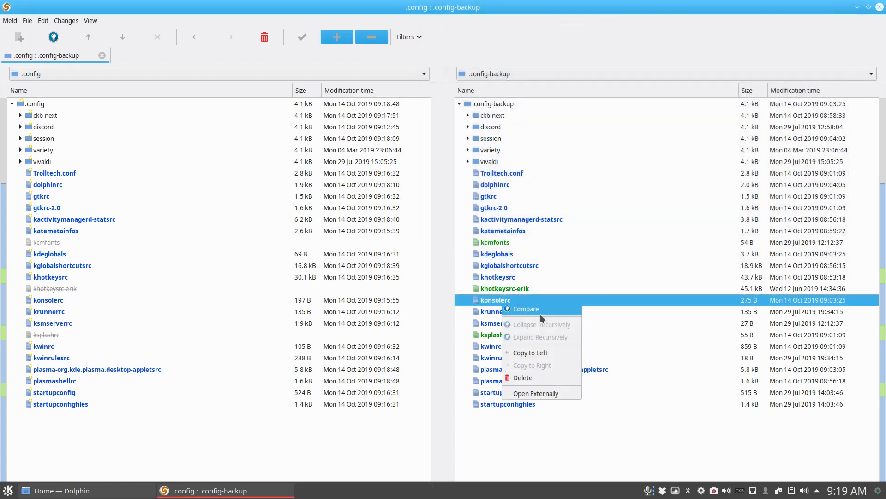
left_click(539, 353)
key("ctrl+alt+t")
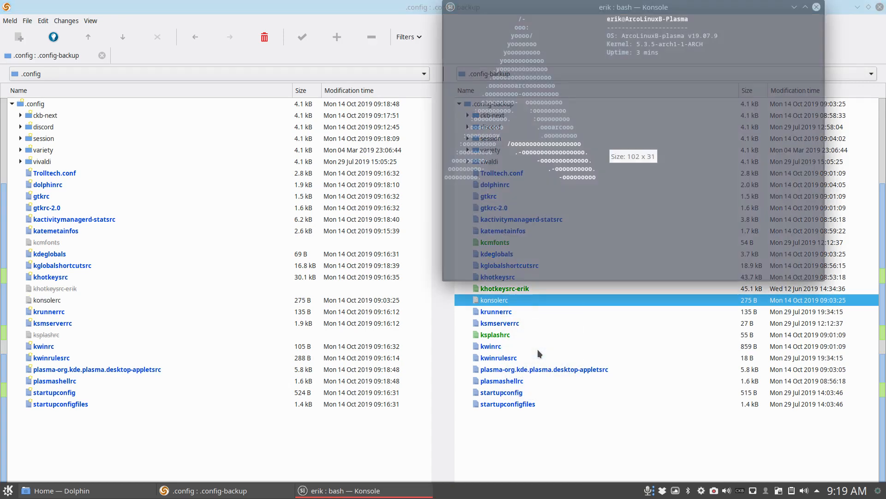
left_click_drag(689, 10, 640, 128)
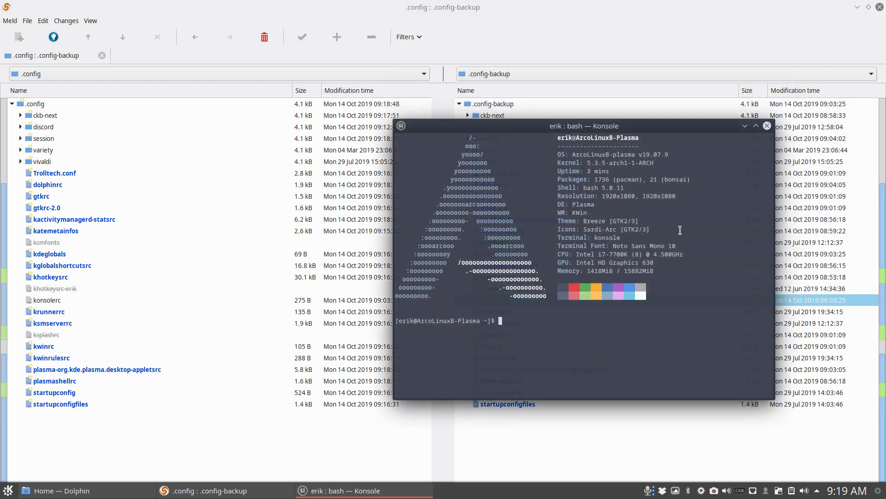
left_click(767, 126)
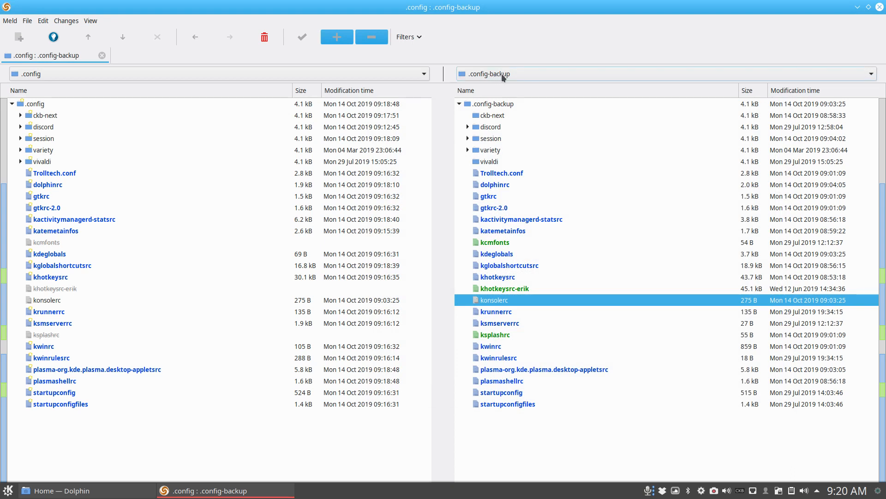
- Open ksplashrc from .config-backup, examine its Theme entry, and close Meld
left_click(505, 316)
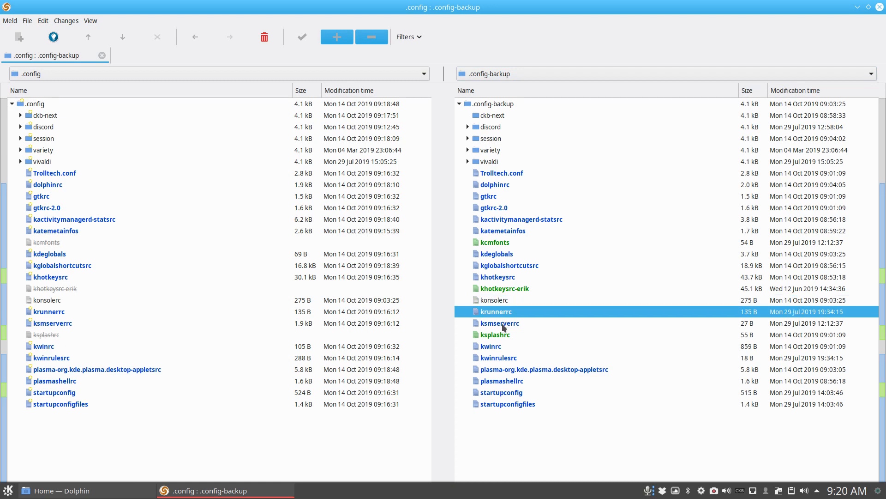
left_click(502, 337)
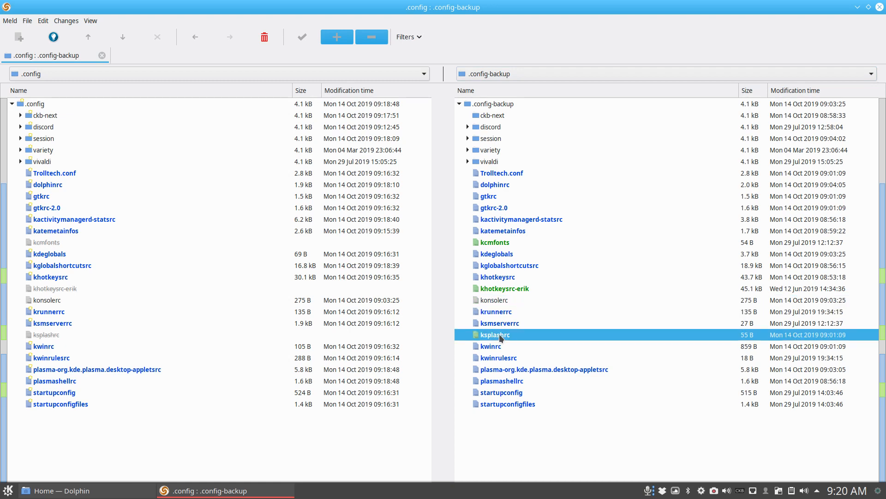
double_click(501, 336)
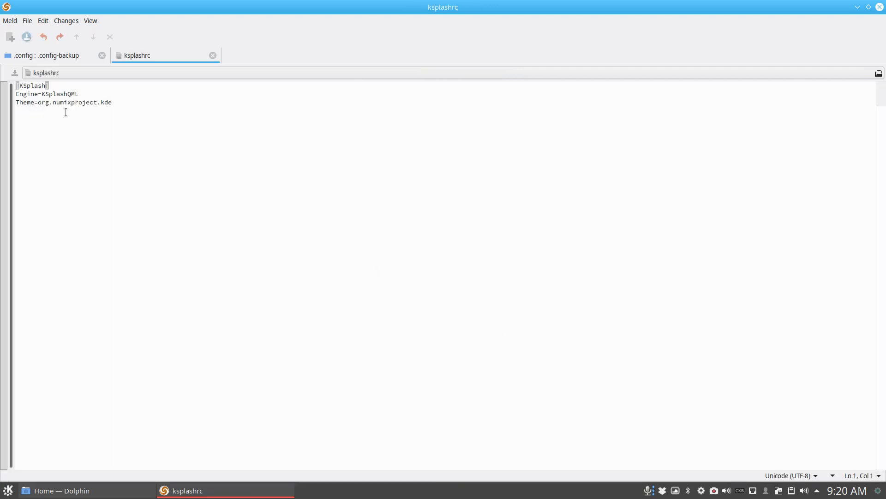
left_click_drag(36, 103, 115, 101)
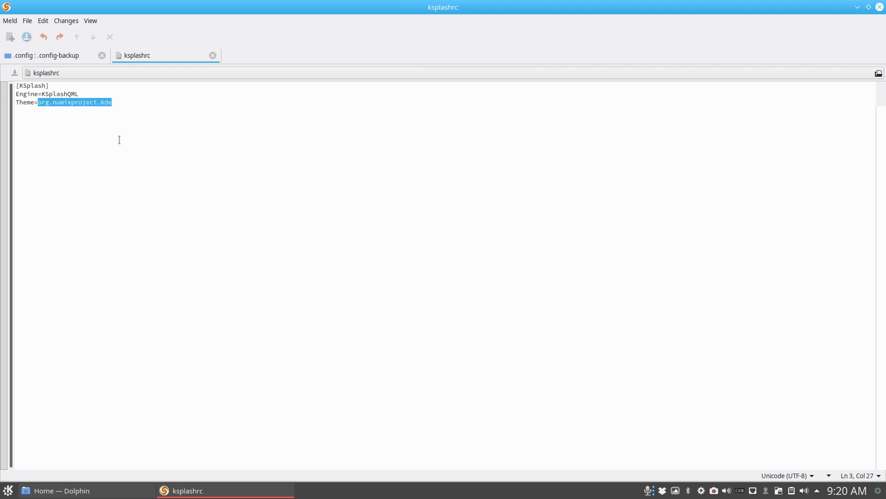
left_click(879, 7)
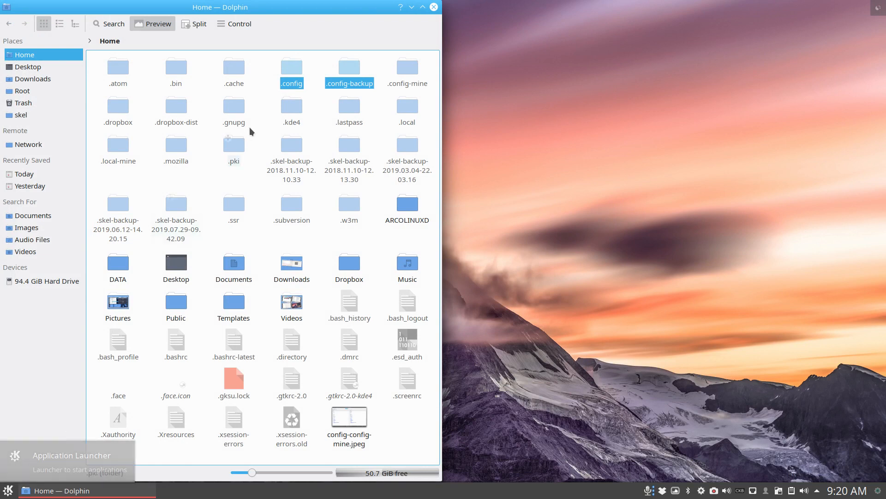
- Compare .config with .config-backup in Meld again, with the ckb-next, discord, session, variety and vivaldi folders collapsed, and select ksplashrc
right_click(291, 71)
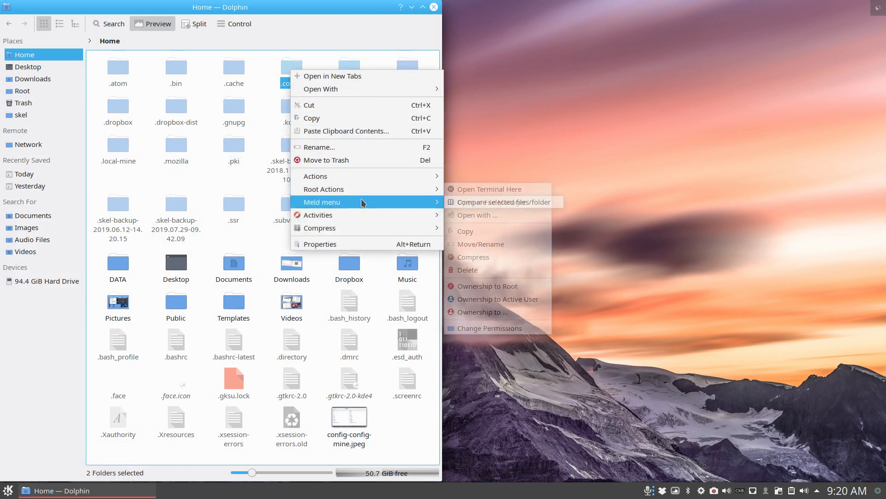
left_click(484, 199)
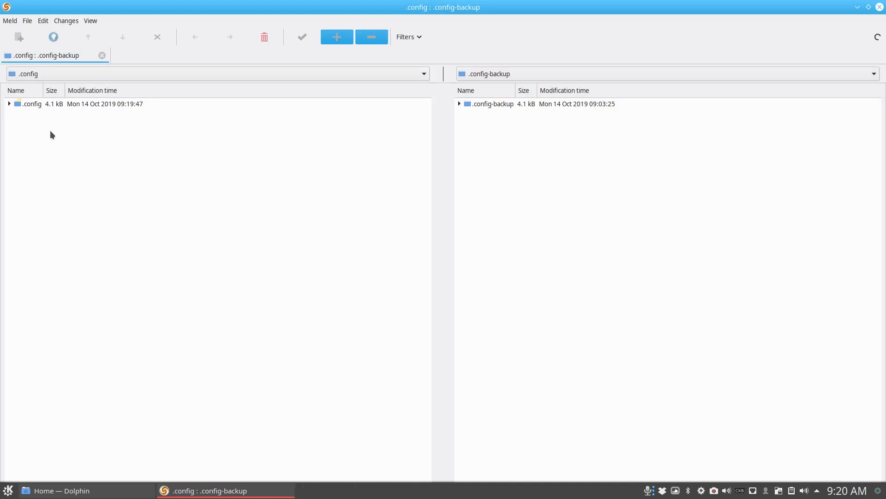
left_click(25, 116)
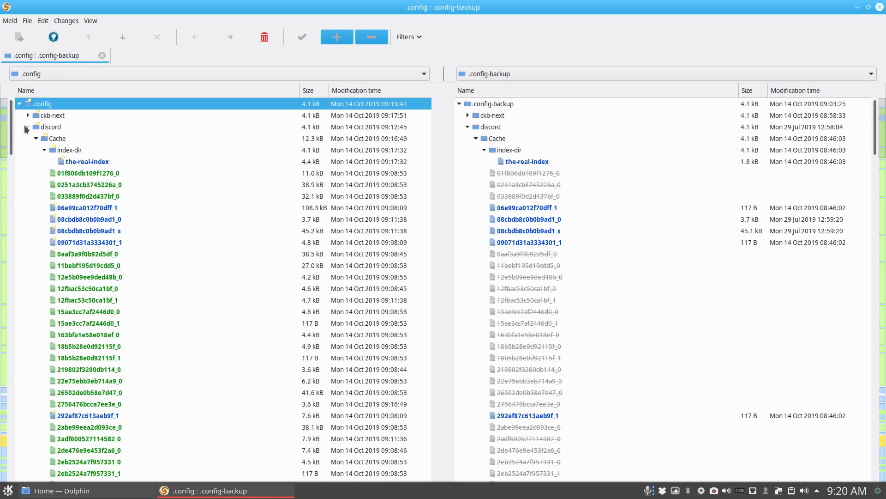
left_click(25, 127)
left_click(20, 150)
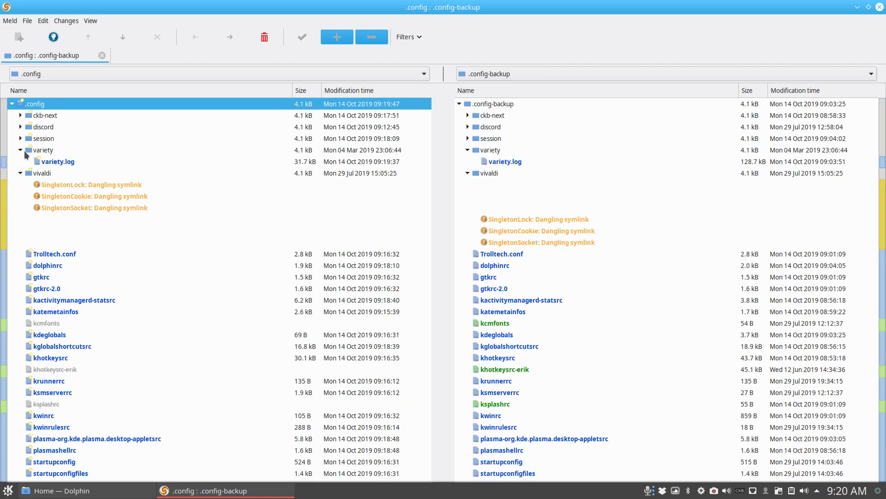
left_click(21, 161)
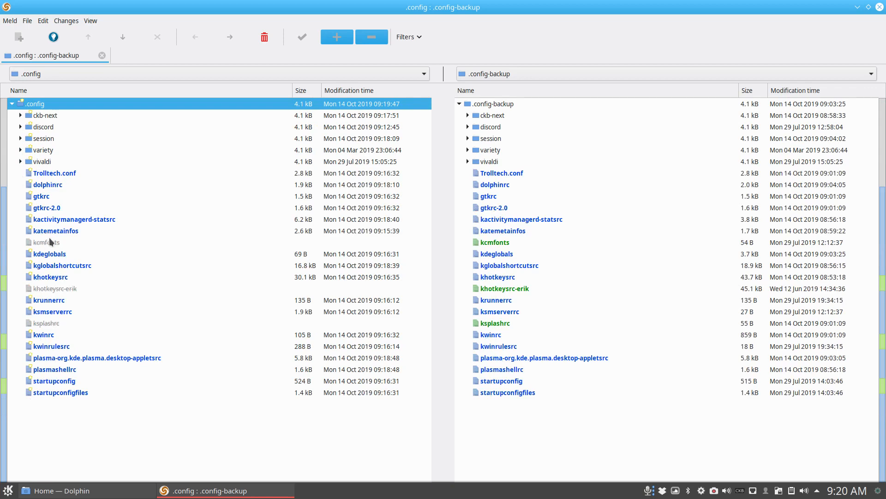
left_click(54, 326)
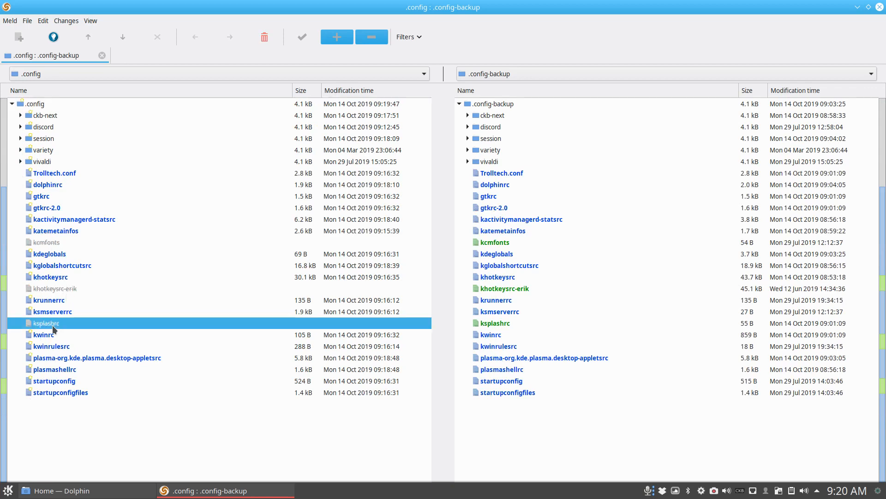
- Set the workspace theme's splash screen to None in System Settings, apply it, and close System Settings
left_click(8, 491)
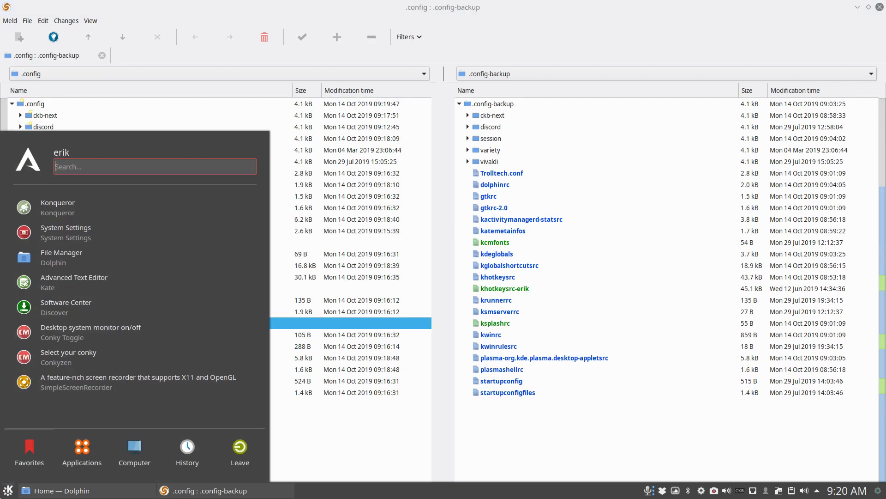
left_click(80, 237)
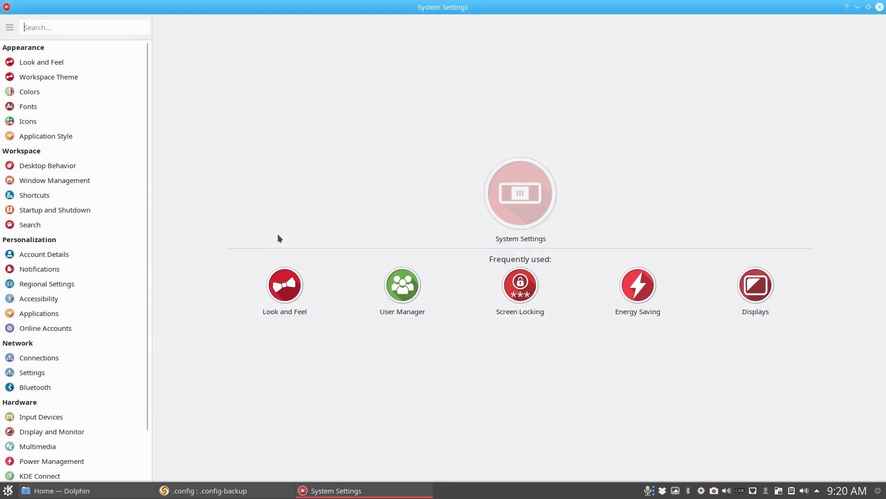
left_click(50, 63)
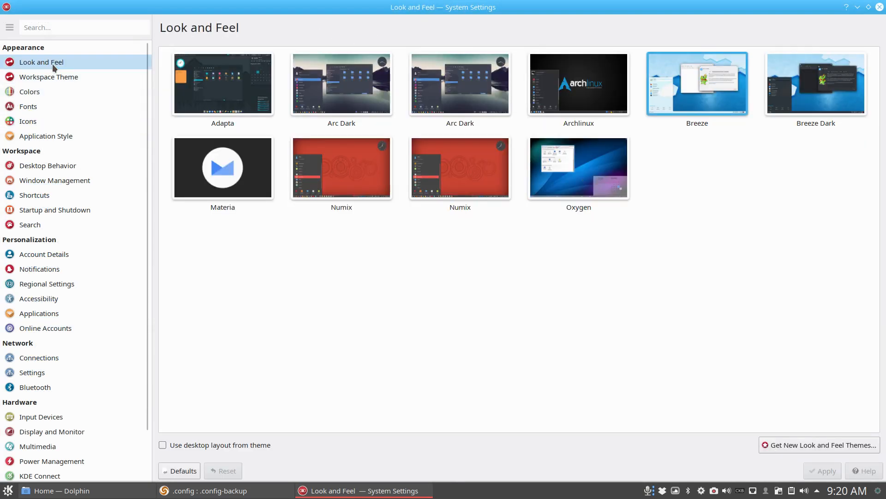
left_click(54, 76)
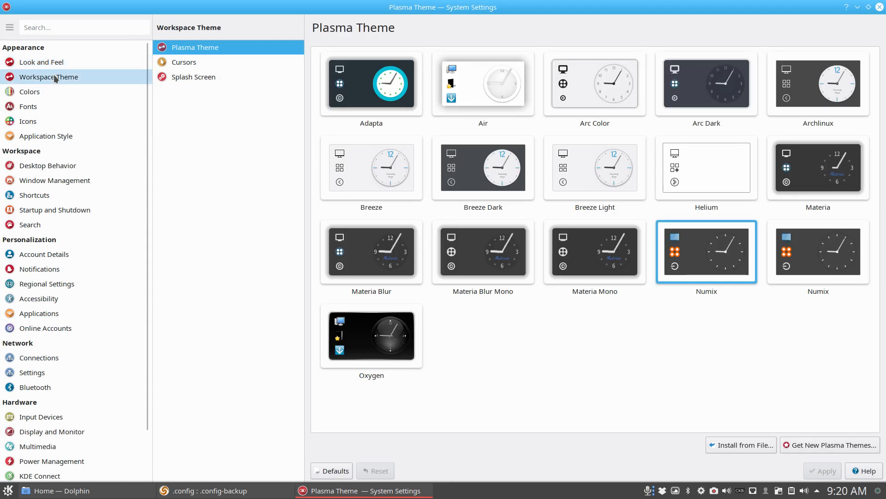
left_click(175, 78)
left_click(406, 99)
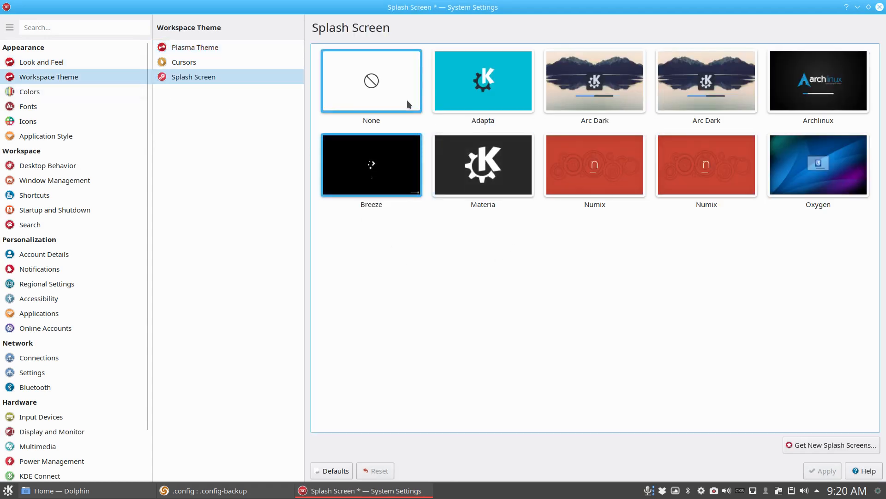
left_click(824, 471)
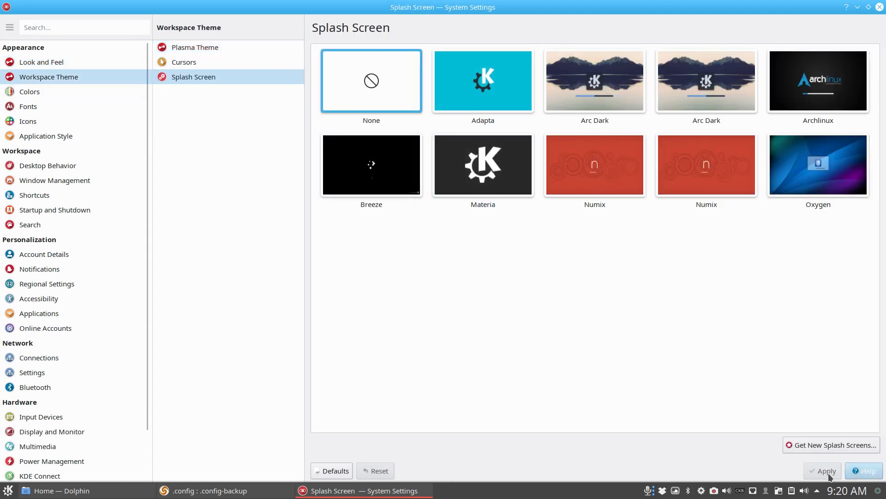
left_click(879, 7)
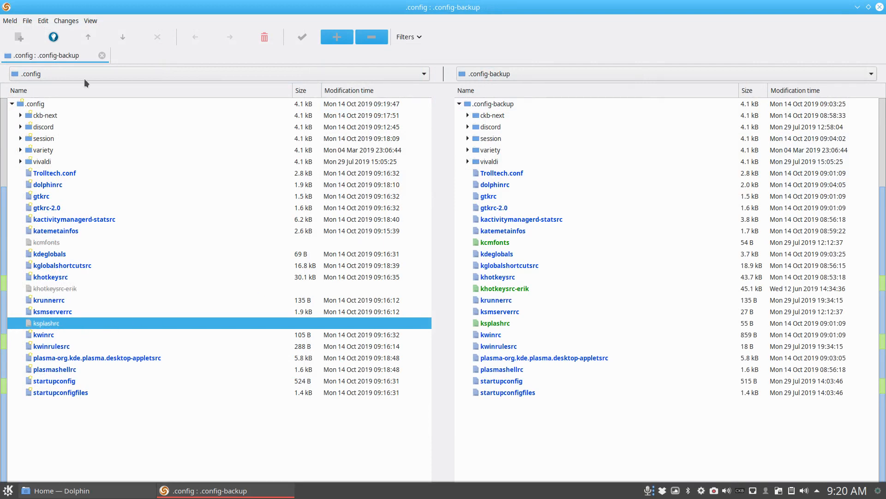
- Refresh the .config and .config-backup comparison in Meld and collapse the discord and variety folders
left_click(91, 21)
left_click(112, 118)
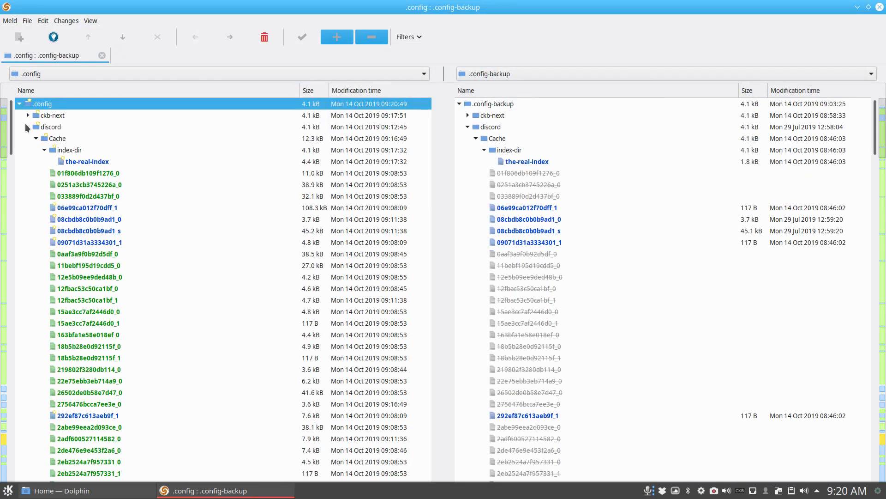
left_click(26, 126)
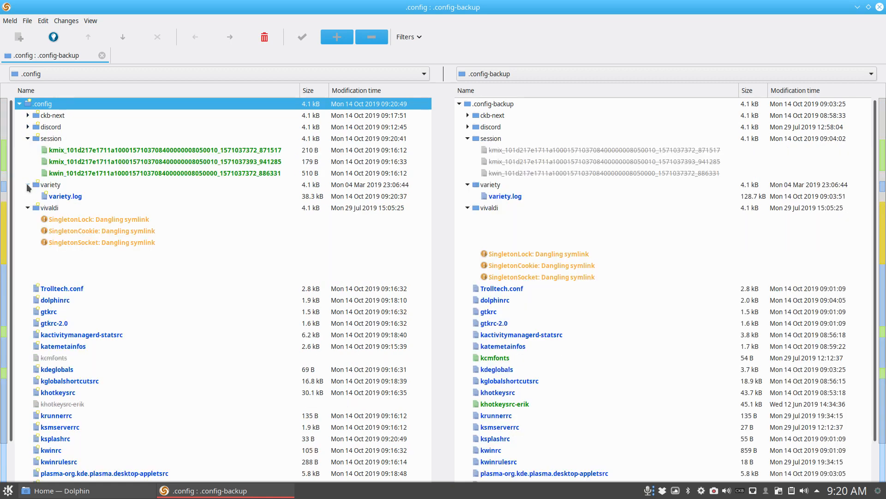
left_click(27, 184)
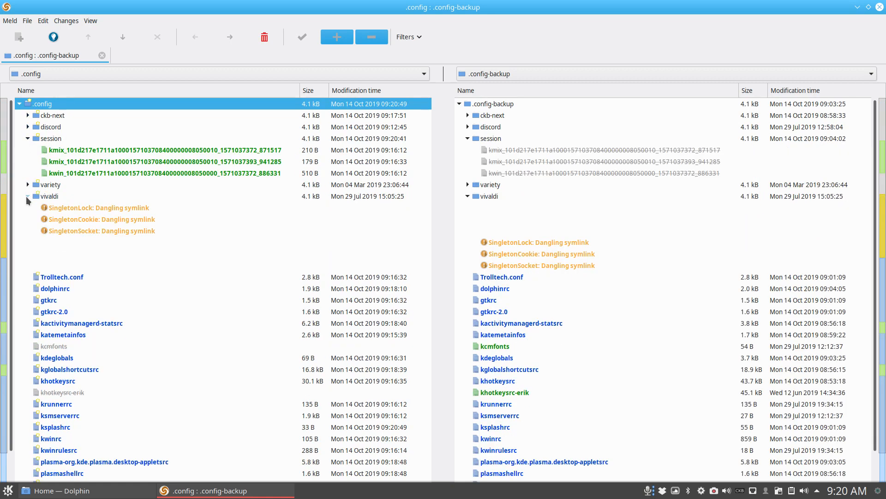
- Compare ksplashrc, copy the .config Engine=none and Theme=None lines into the backup file, and save it while closing the comparison
left_click(67, 429)
double_click(65, 426)
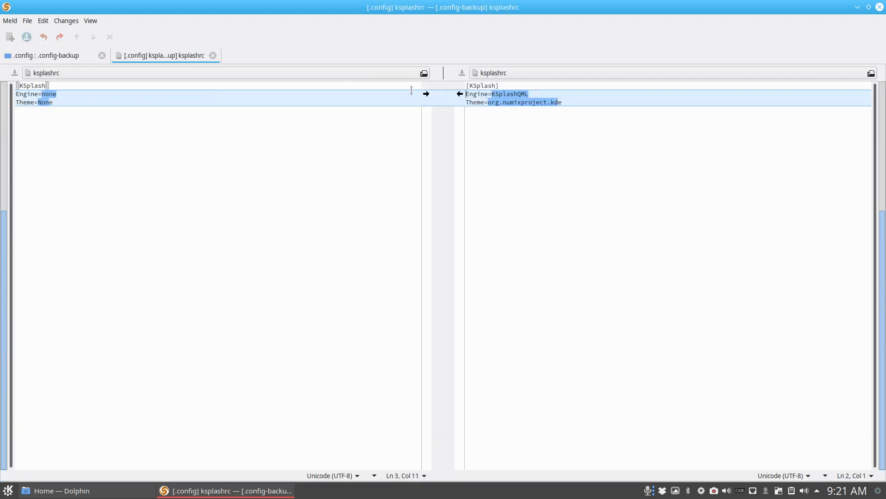
left_click(425, 94)
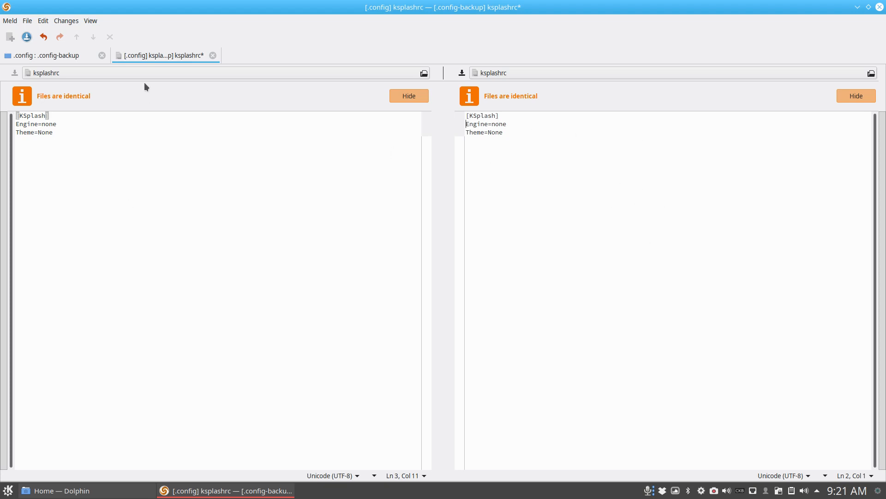
left_click(213, 56)
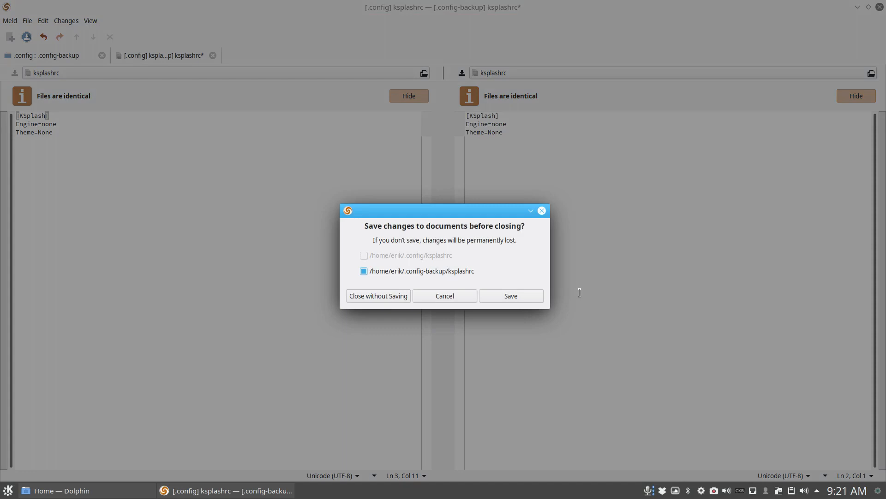
left_click(499, 296)
- Compare kwinrc, copy the backup's changed block from the Desktops IDs through org.kde.kdecoration2 into .config, and save while closing the comparison
scroll(157, 322, "down", 1)
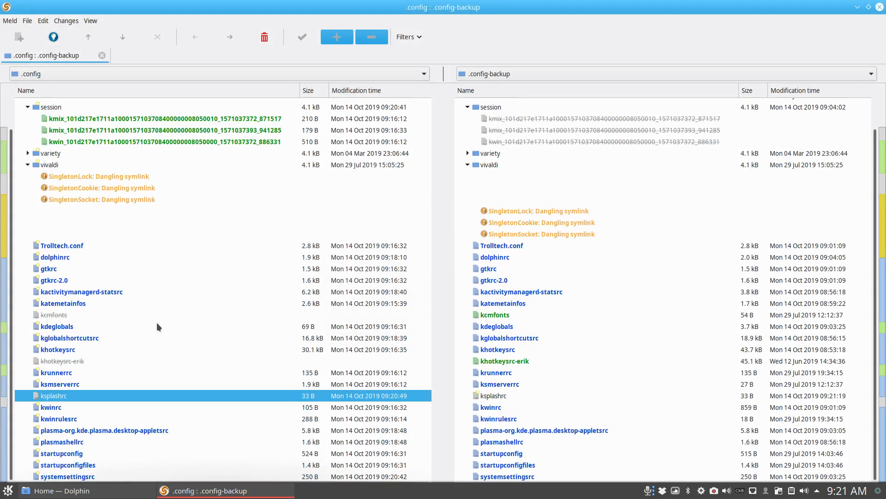
left_click(495, 410)
double_click(495, 410)
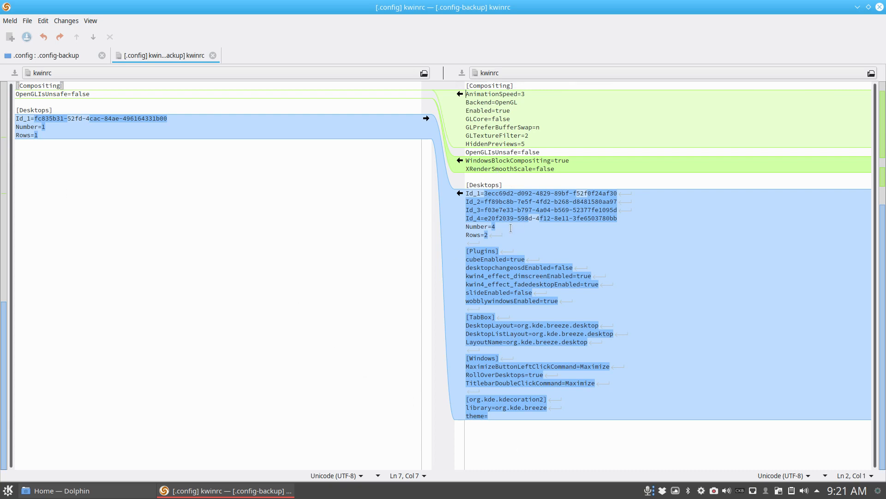
left_click(496, 227)
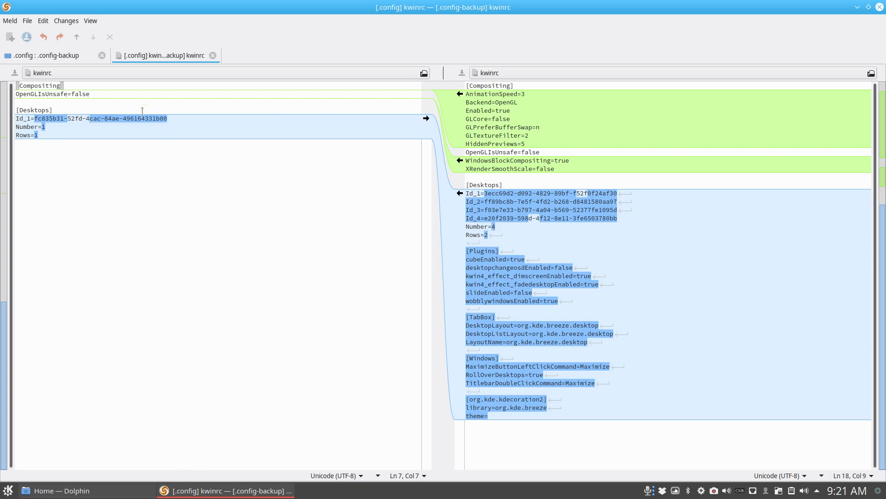
left_click(460, 193)
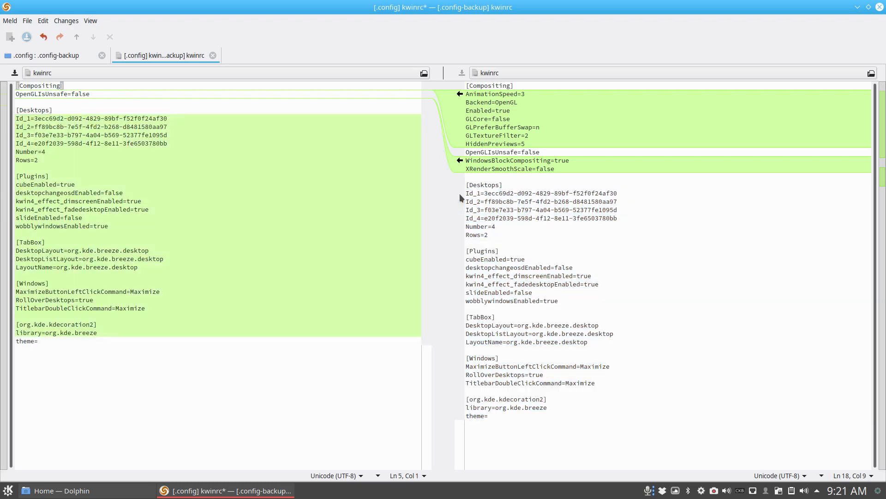
left_click(213, 56)
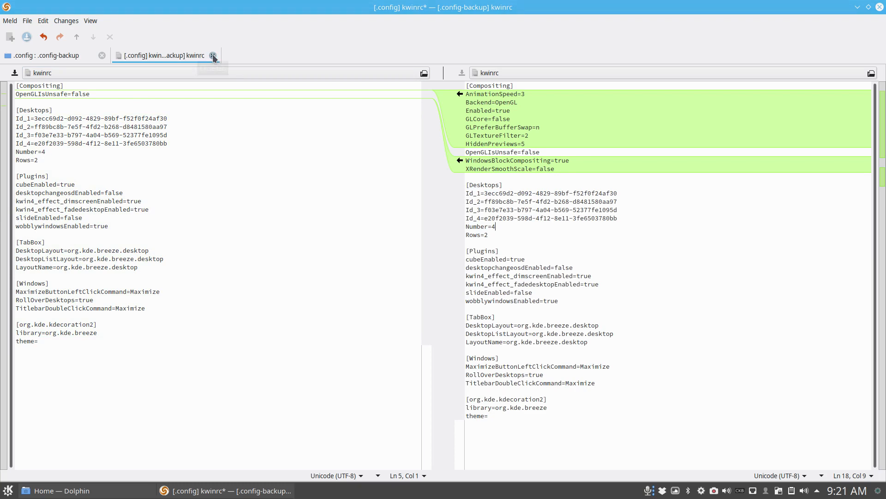
left_click(507, 295)
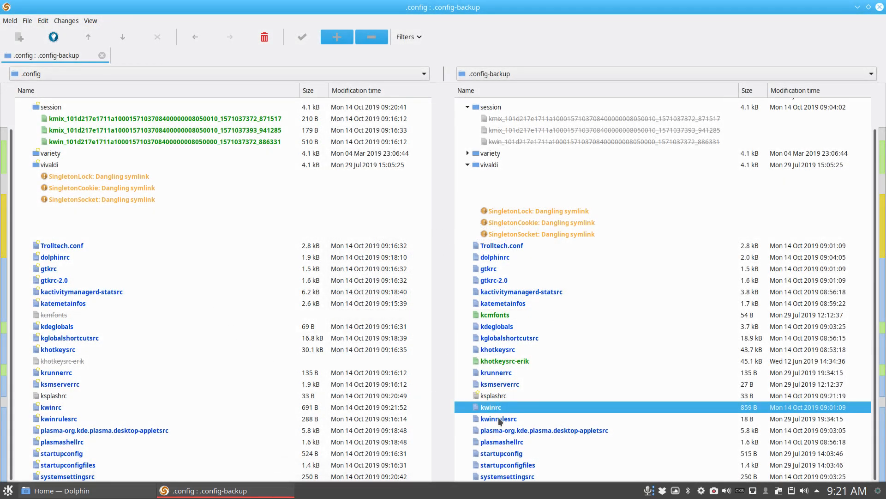
- Compare kwinrulesrc in both folders, examine the window rule and count differences, and close the comparison
left_click(74, 420)
double_click(74, 420)
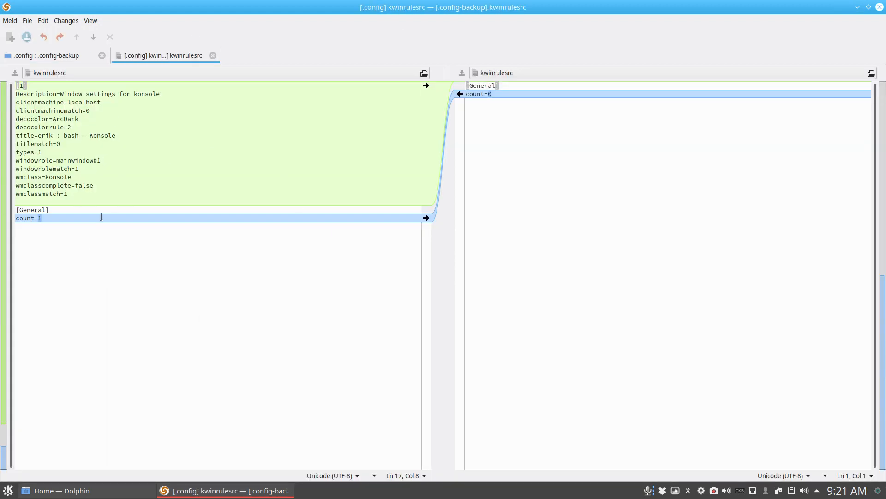
left_click(213, 55)
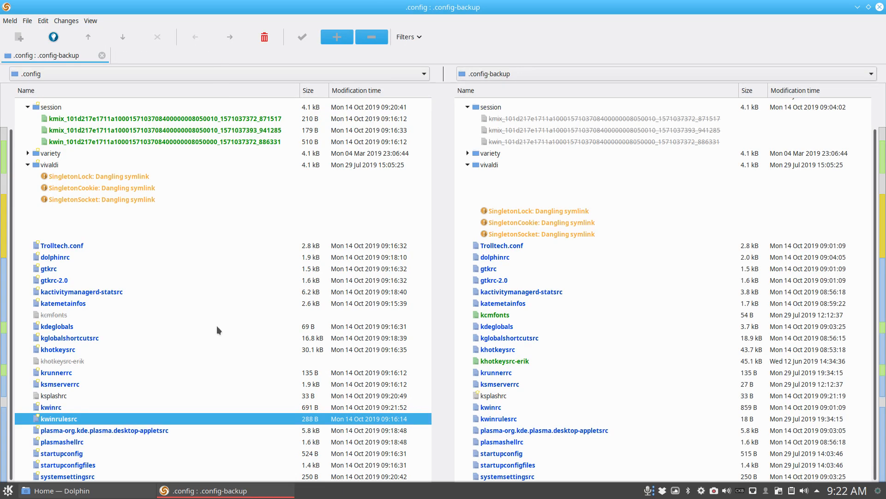
left_click(8, 490)
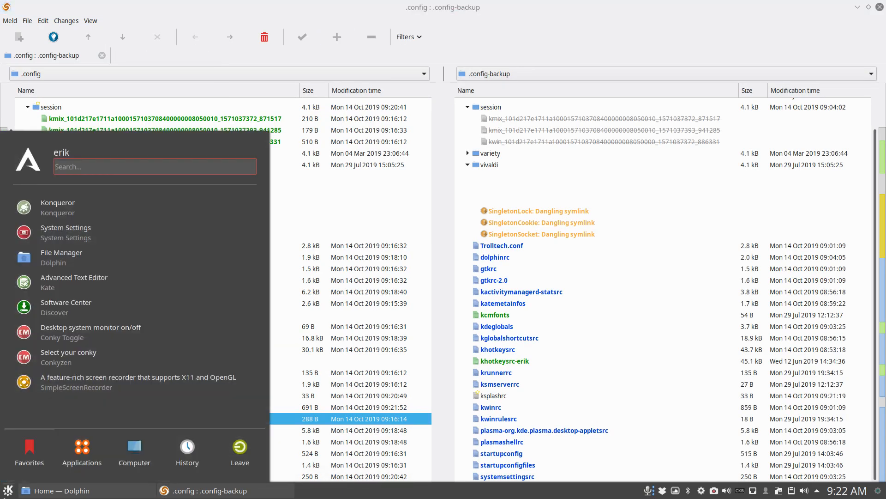
left_click(85, 236)
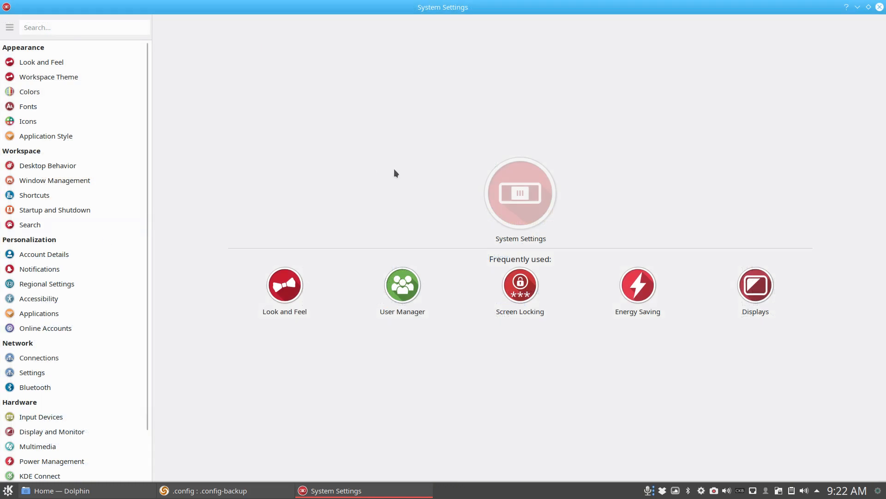
left_click(879, 7)
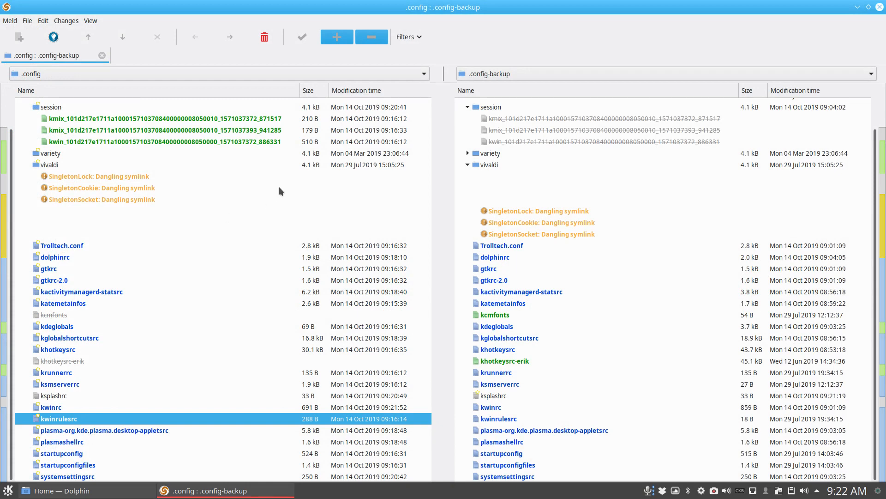
- Switch to Dolphin, open the dconf folder inside .config, and select its user file
left_click(60, 490)
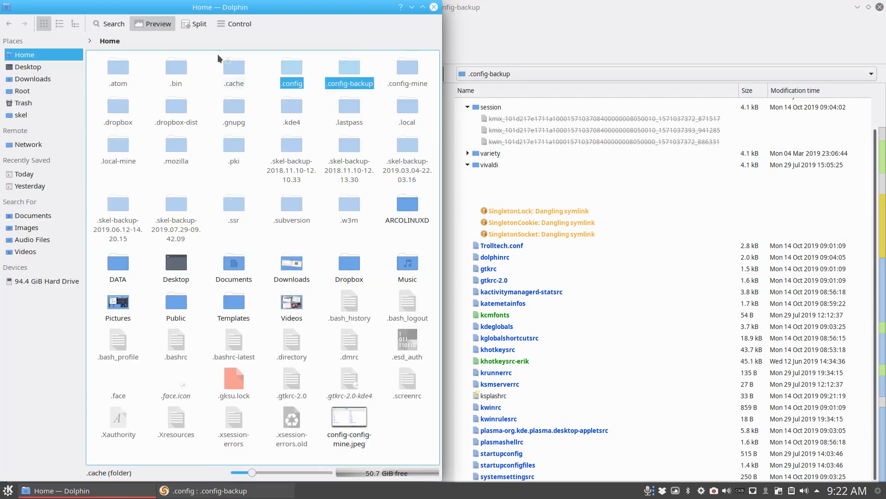
double_click(301, 66)
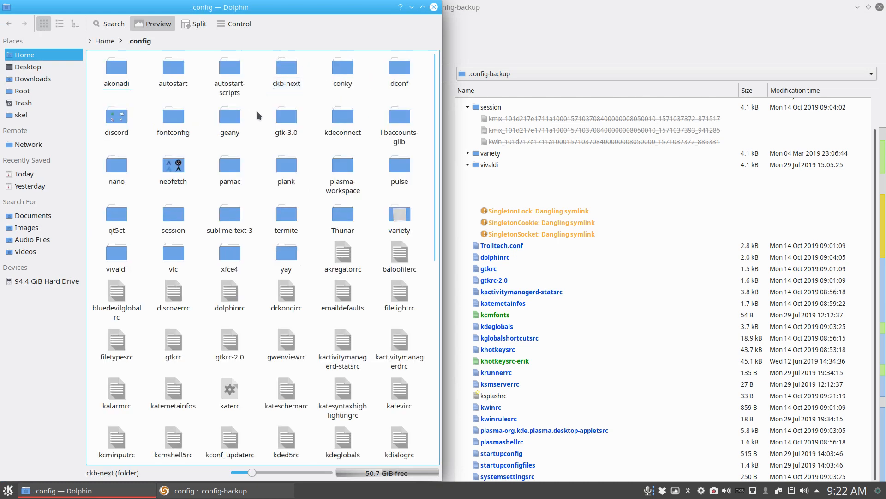
double_click(398, 65)
left_click(118, 72)
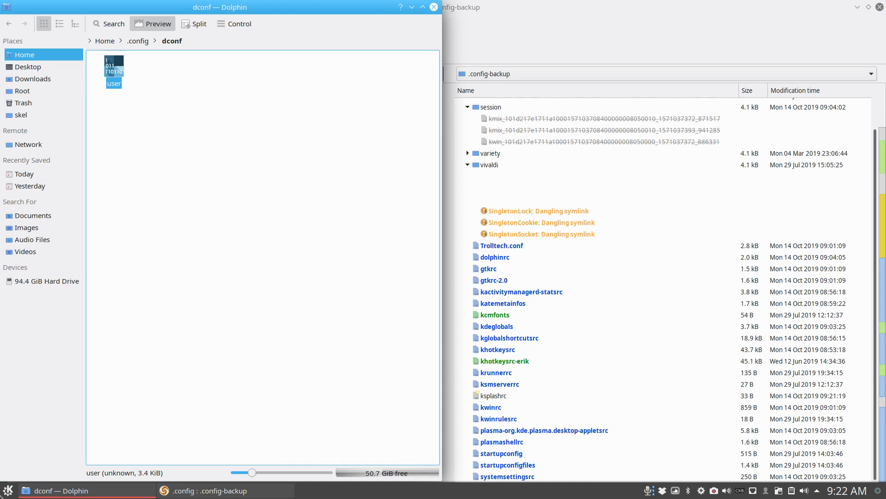
- Launch dconf Editor, accept its caution notice, and move its window over the Dolphin window
left_click(8, 491)
type("dconf")
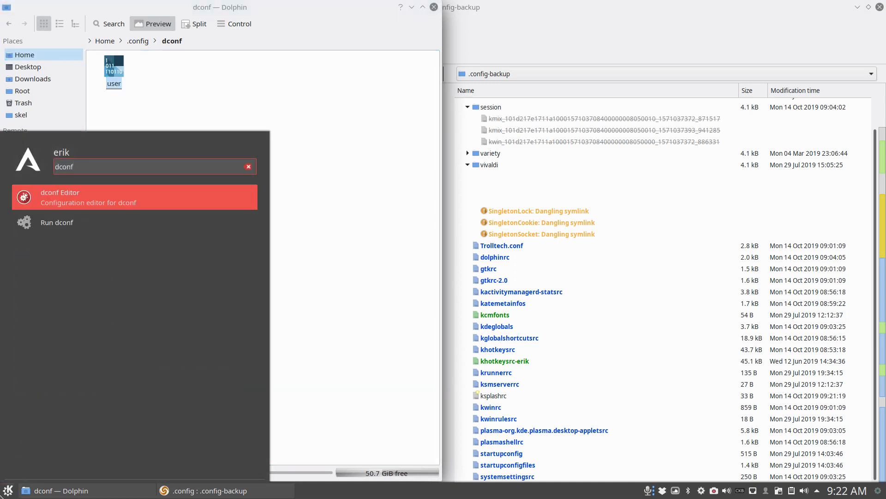
key("Return")
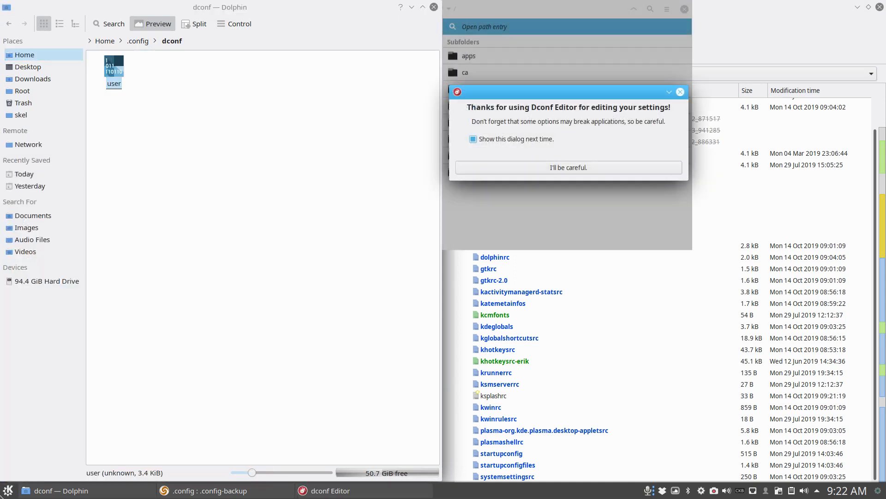
left_click(588, 169)
left_click_drag(548, 14, 290, 146)
- Examine the apps/telepathy-logger and yad/settings entries in dconf Editor, and close it
left_click(213, 188)
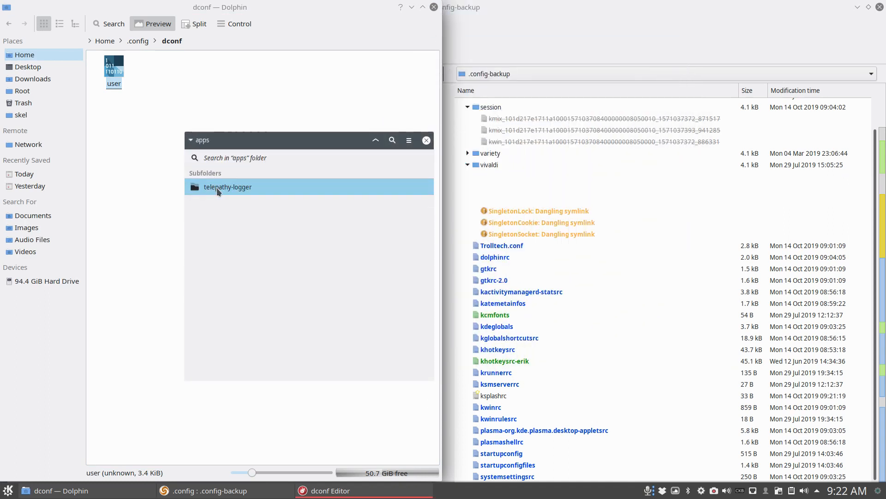
left_click(217, 188)
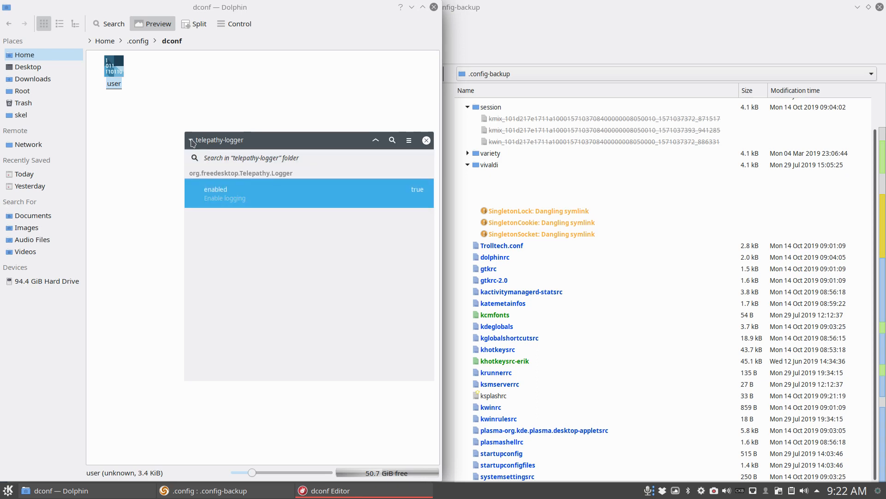
left_click(192, 141)
left_click(212, 162)
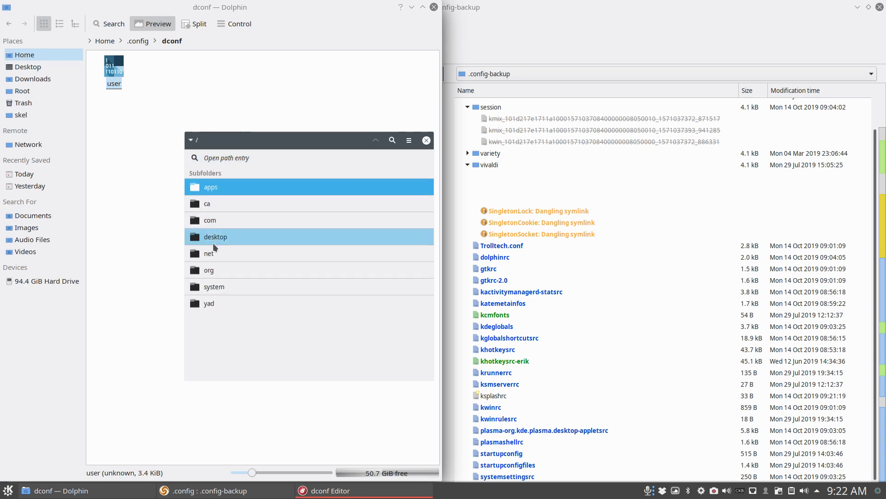
left_click(212, 306)
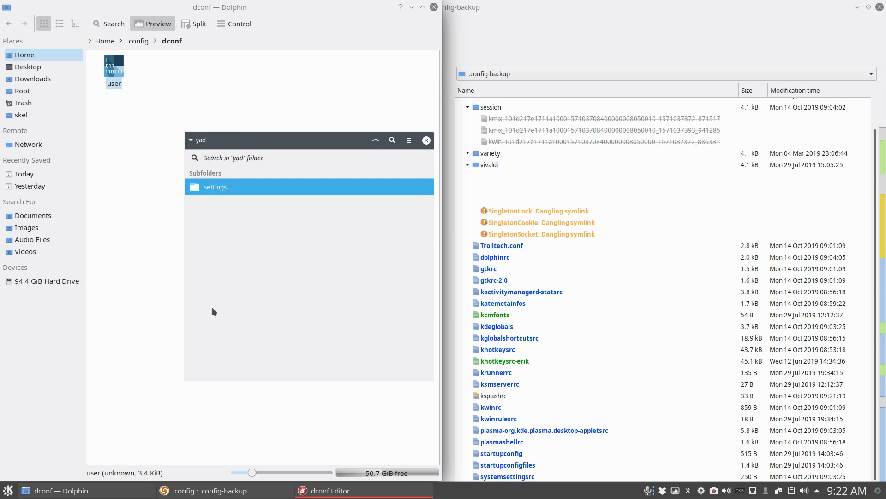
left_click(212, 189)
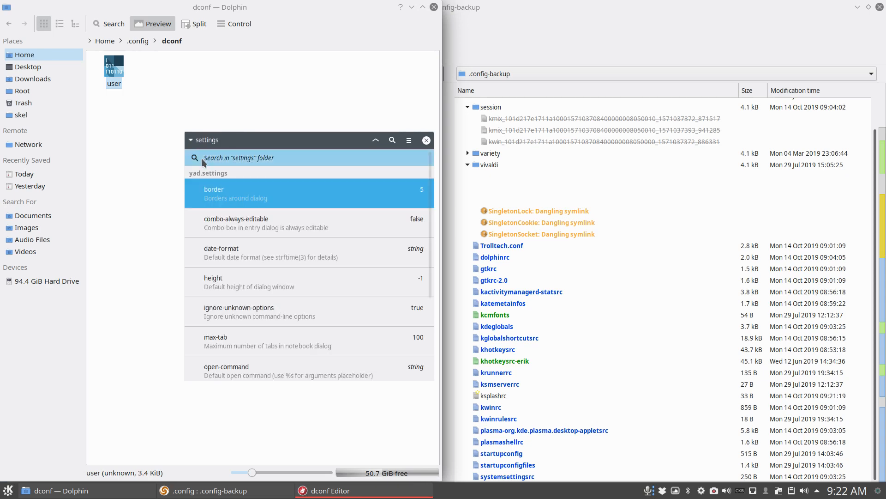
left_click(427, 142)
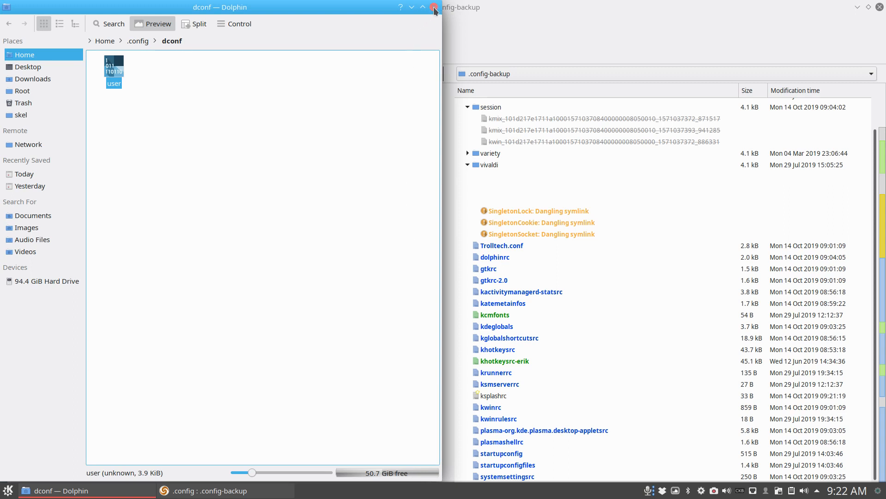
- Check the available file actions for dconf's user file without applying any, and close the Dolphin and Meld windows
right_click(119, 74)
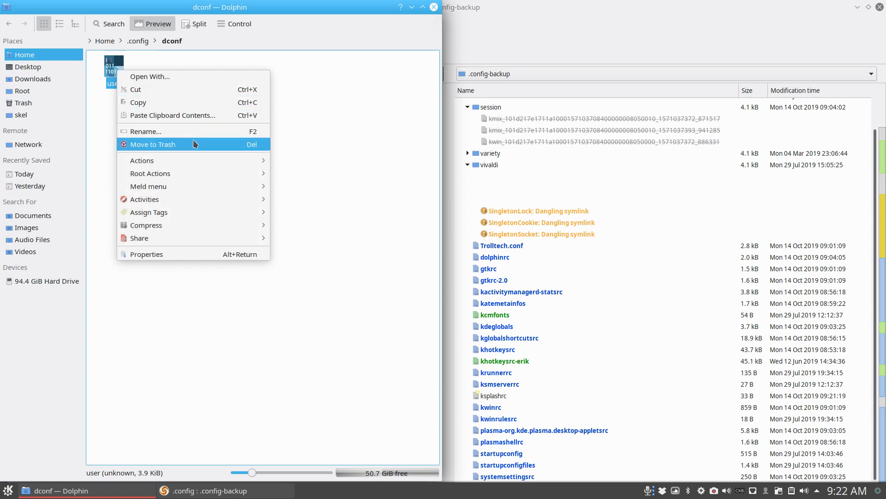
mouse_move(237, 185)
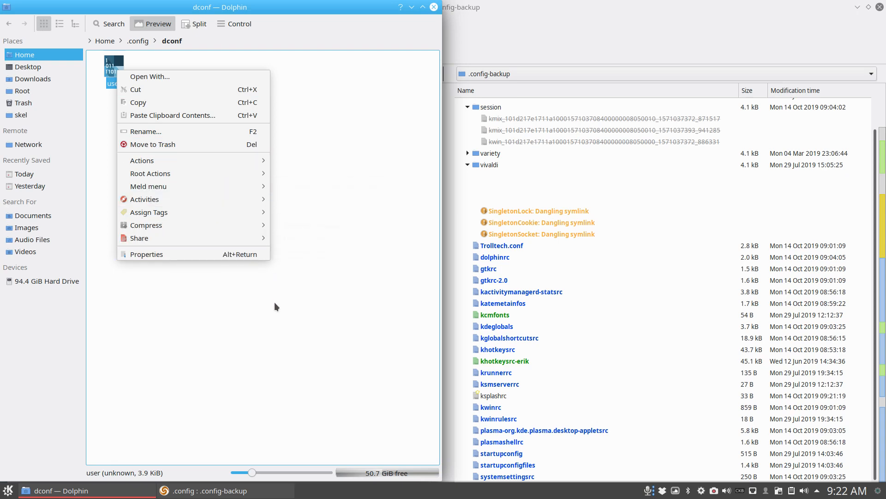
left_click(374, 63)
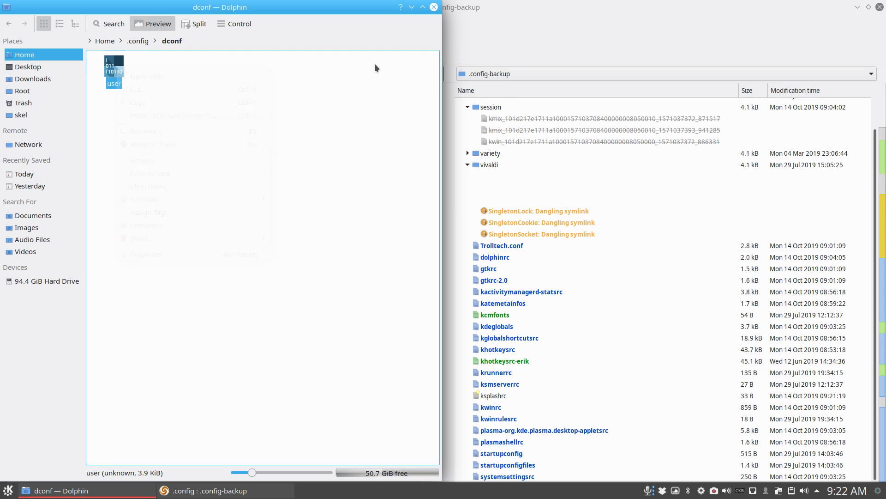
left_click(434, 7)
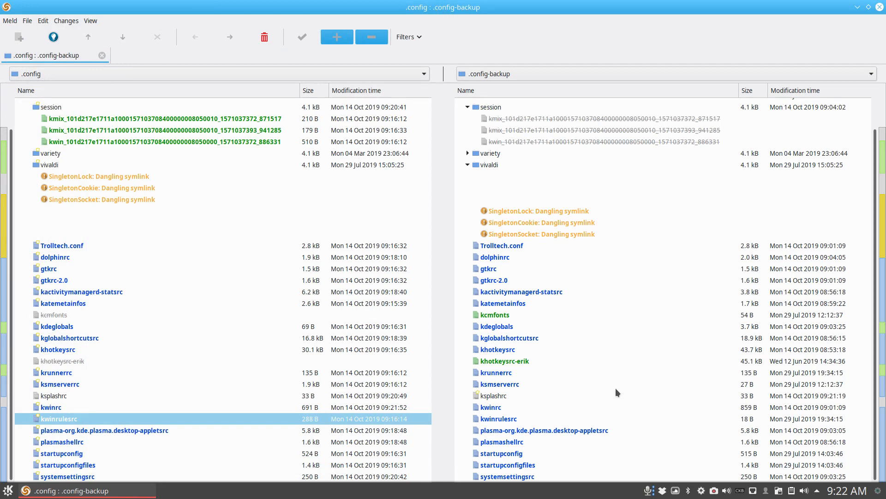
left_click(879, 8)
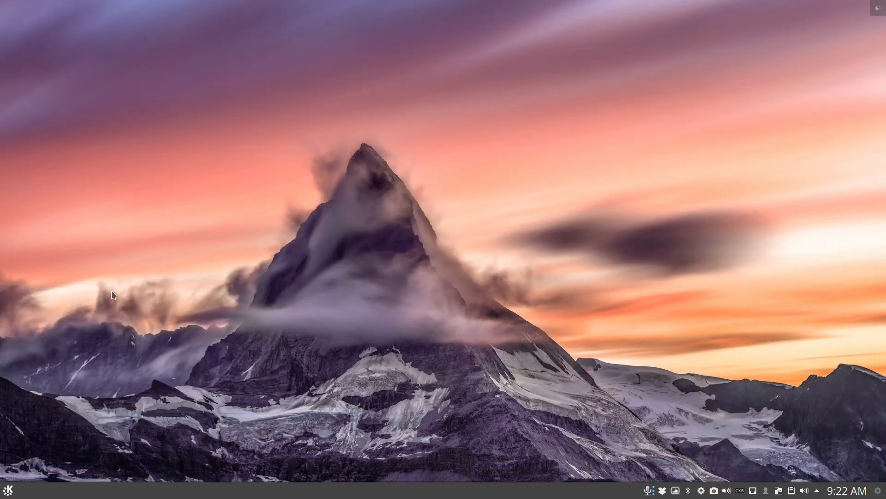
- Launch System Settings and view the Workspace page of the Desktop Behavior category
left_click(8, 490)
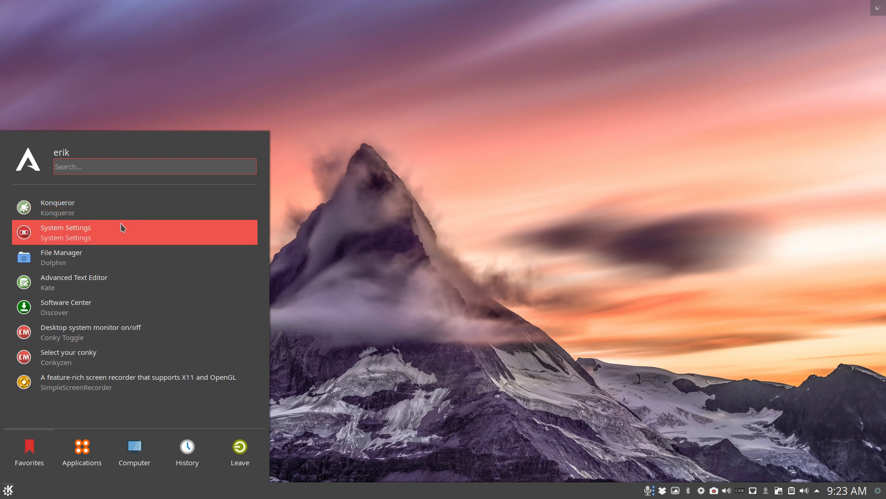
left_click(7, 490)
left_click(8, 491)
left_click(74, 232)
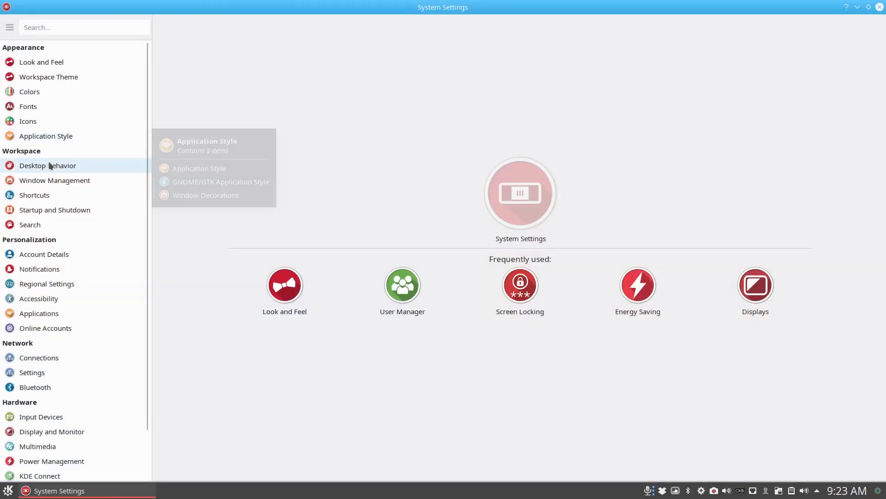
mouse_move(48, 165)
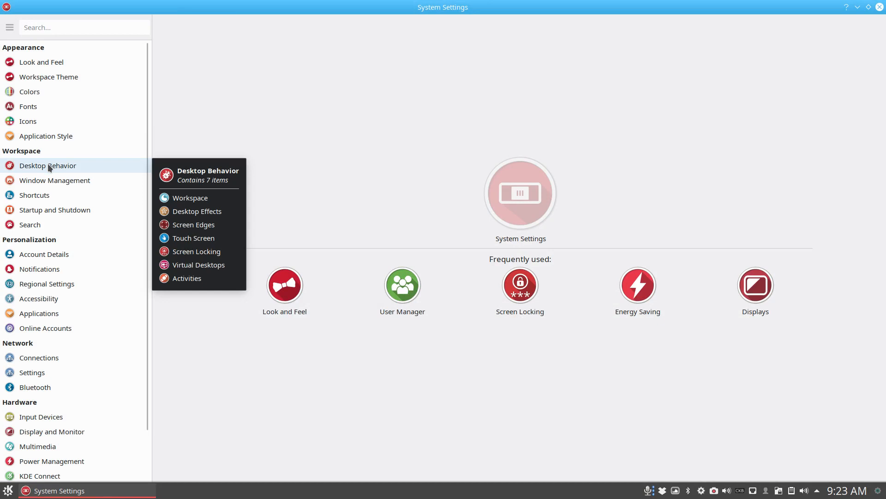
left_click(48, 165)
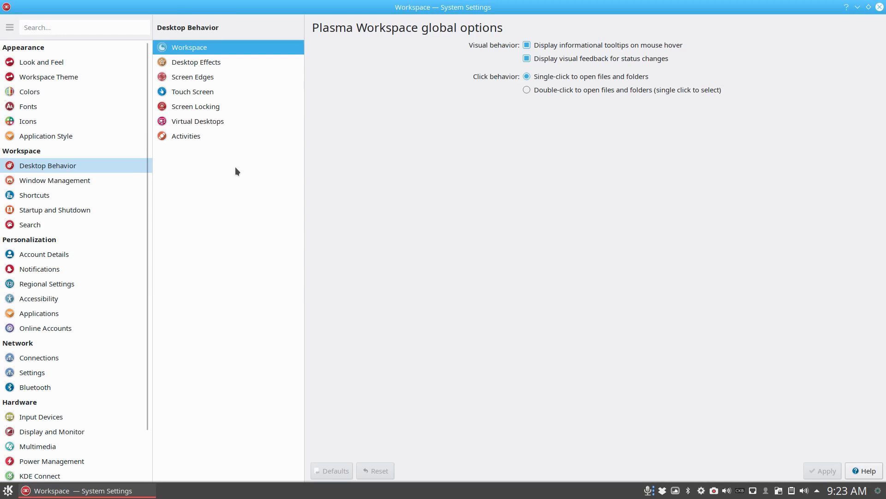
- Examine the Displays, Compositor and Gamma pages of the Display and Monitor category
left_click(60, 430)
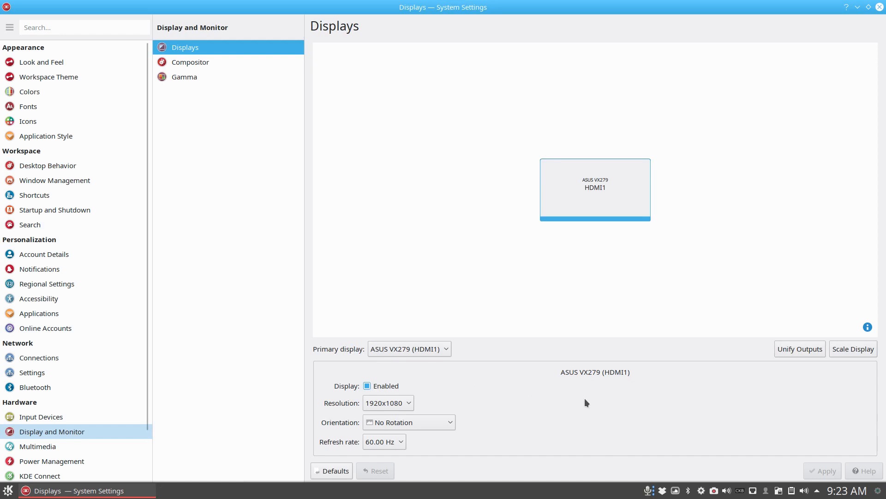
left_click(208, 64)
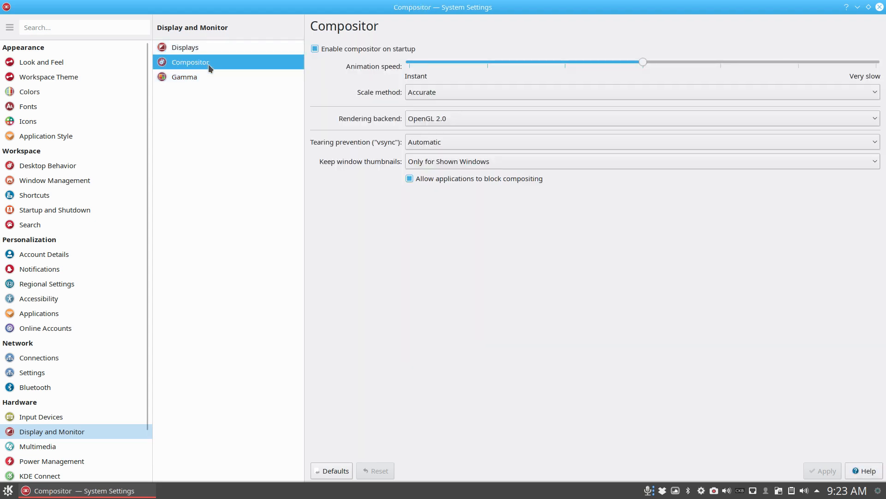
left_click(202, 76)
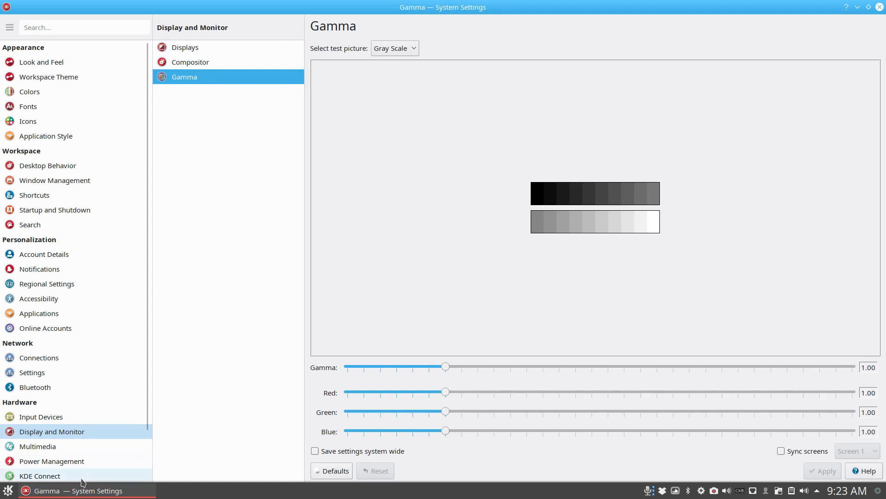
- Examine the Keyboard, Mouse, Joystick and Touchpad pages of the Input Devices category
left_click(72, 426)
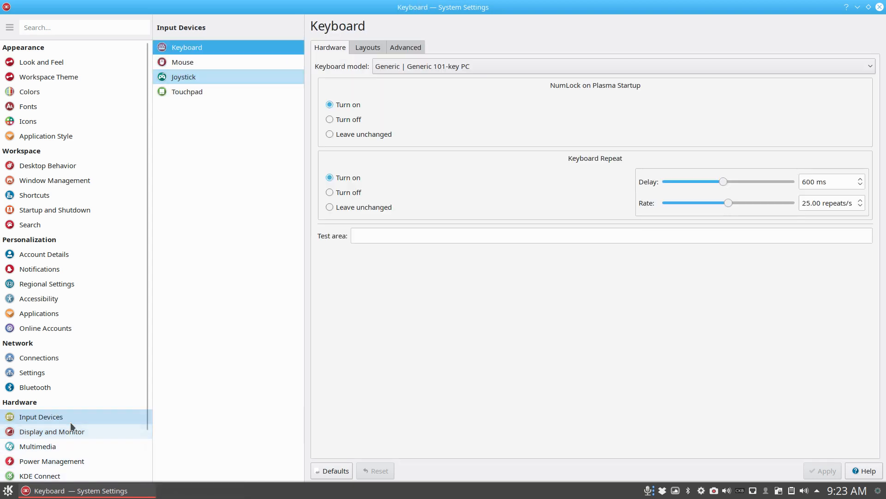
left_click(189, 61)
left_click(201, 75)
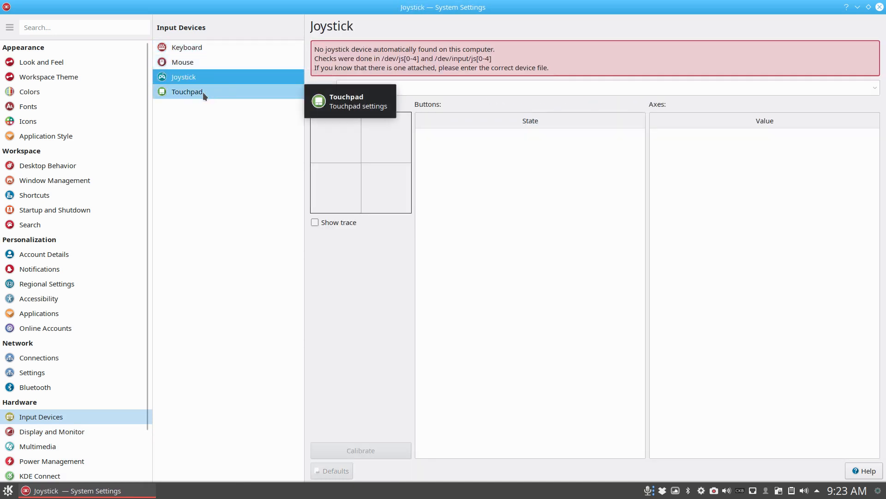
left_click(203, 92)
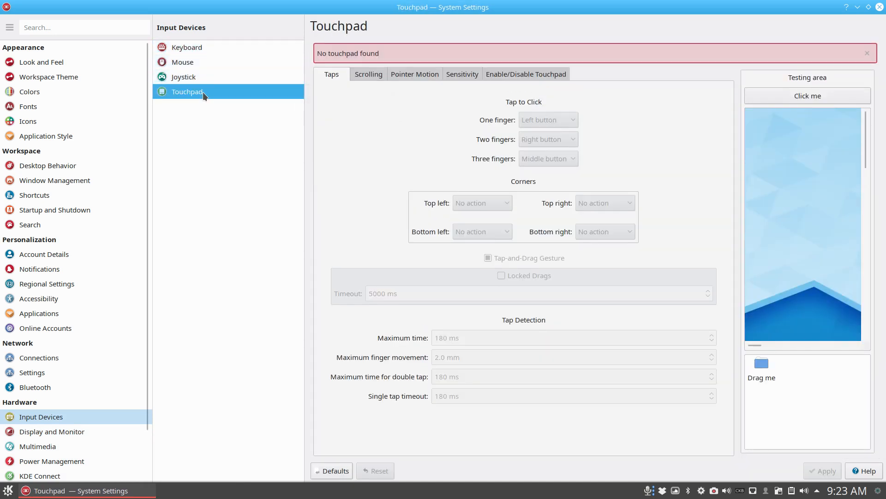
- Revisit the Display and Monitor category and look through its Displays, Compositor and Gamma pages again
left_click(80, 433)
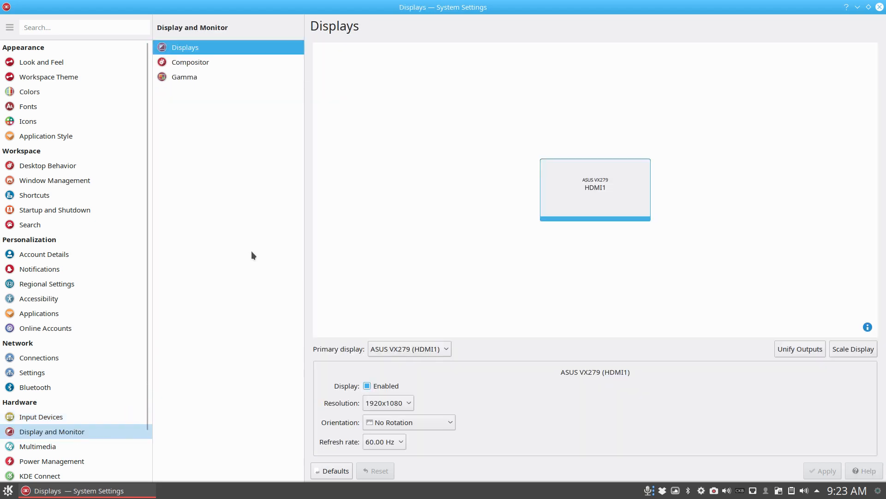
left_click(202, 63)
left_click(195, 78)
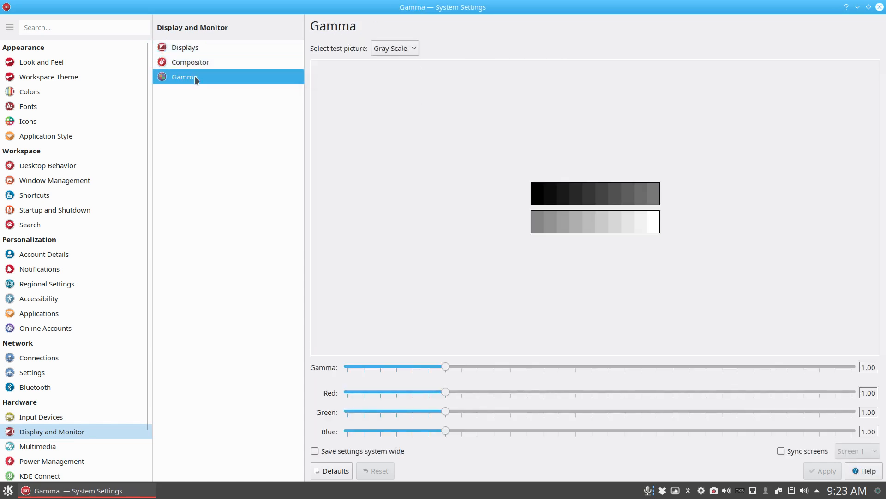
- Examine the Audio CDs, Audio Volume, Audio and Video, and CDDB Retrieval pages under Multimedia, select Power Management, and close System Settings
left_click(71, 447)
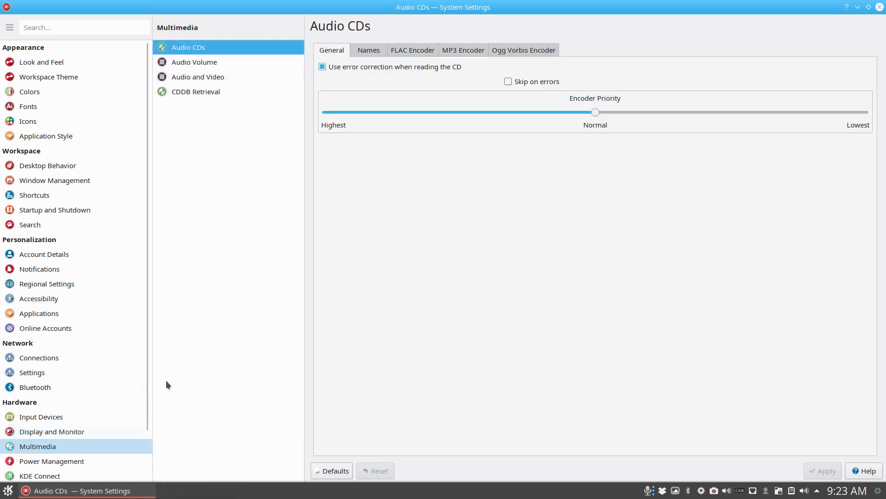
left_click(208, 64)
left_click(220, 77)
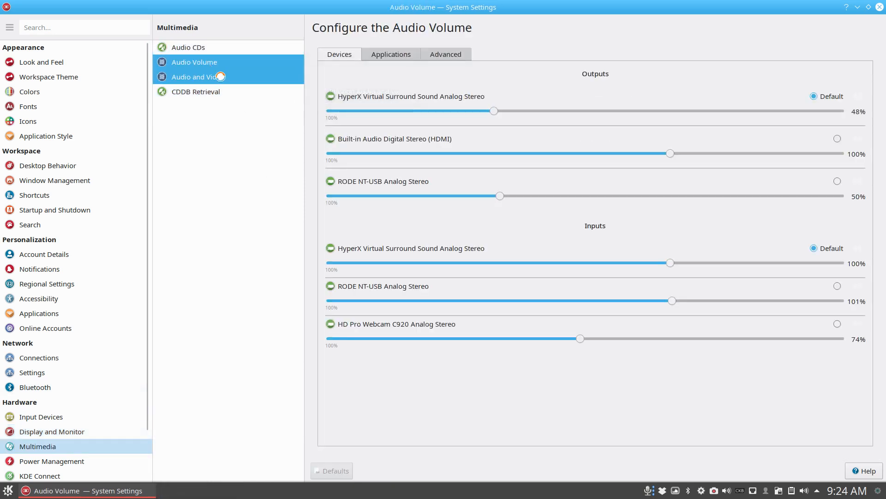
left_click(221, 94)
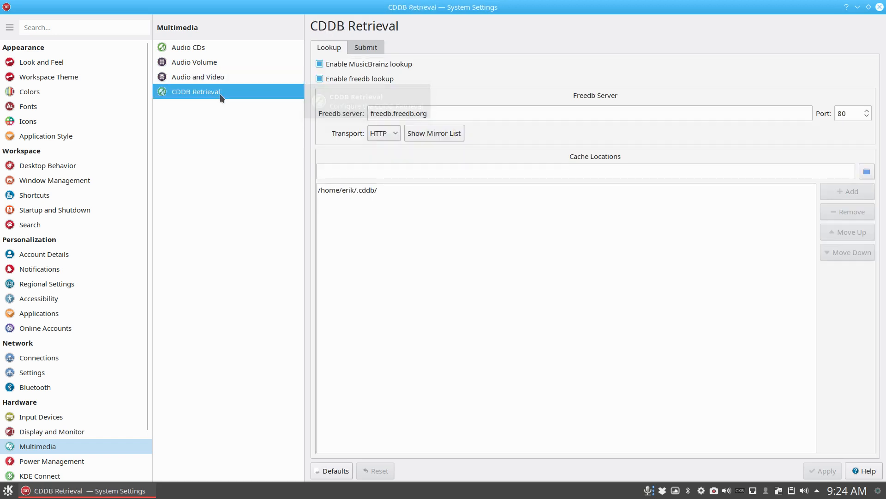
left_click(70, 461)
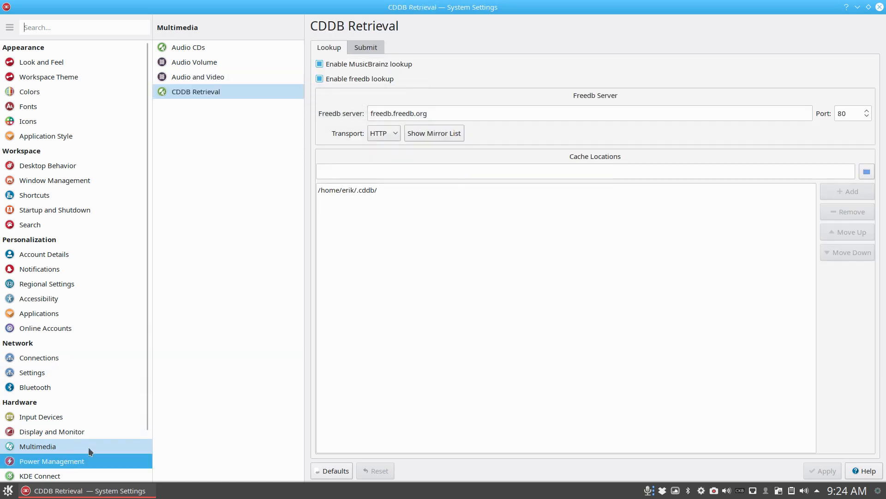
left_click(879, 7)
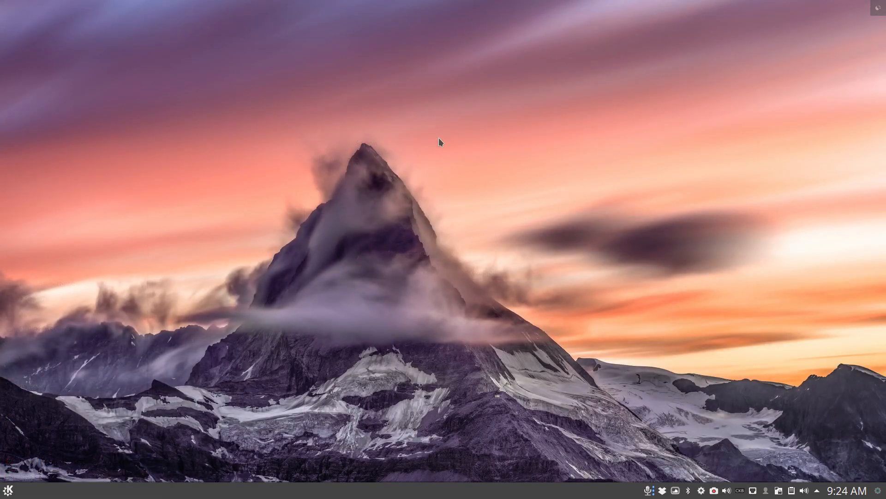
- Run the upall system update in a new Konsole window, authenticate with the sudo password, and close the terminal
key("ctrl+alt+t")
type("upall")
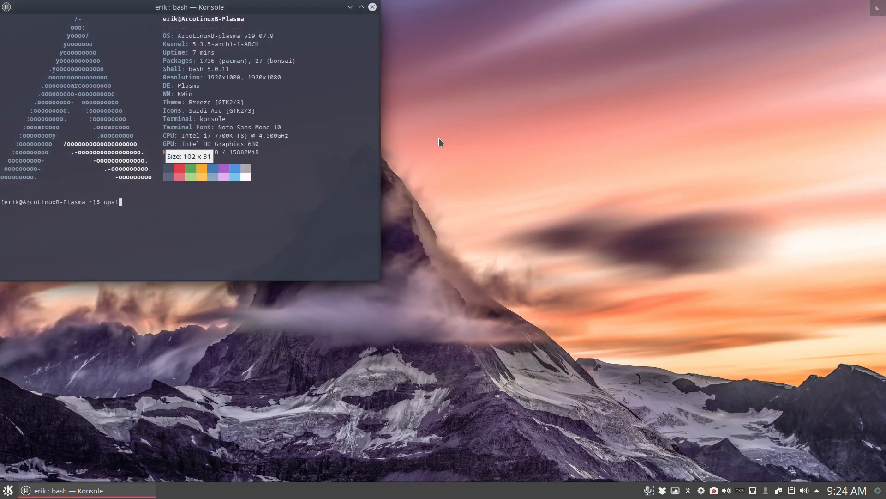
key("Return")
key("Return")
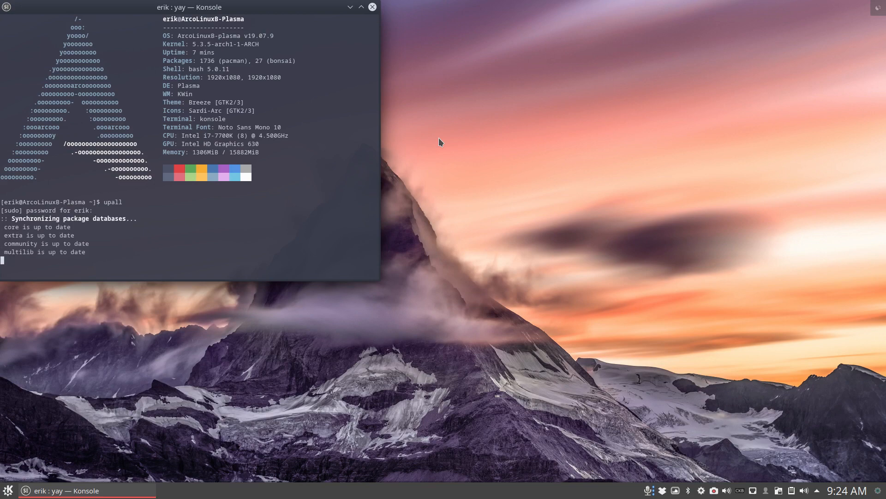
left_click(372, 7)
- Switch the panel's application launcher to the Application Menu alternative, and check the cascading menu
right_click(2, 493)
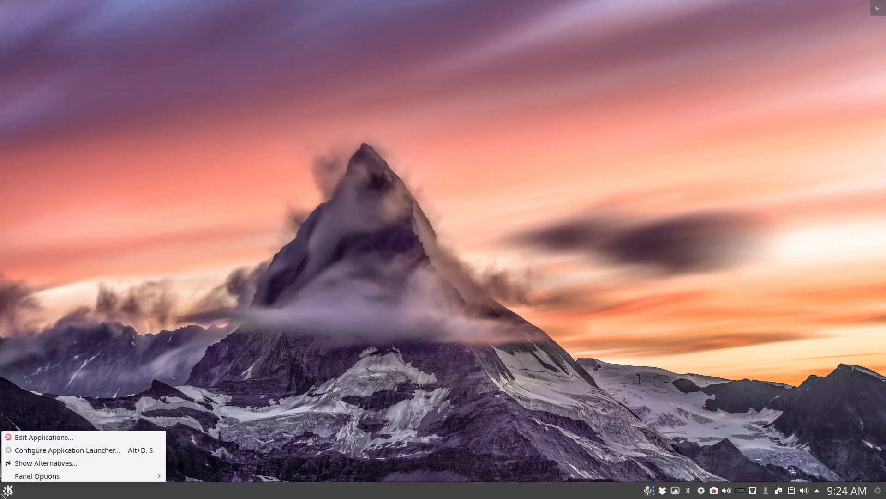
left_click(27, 465)
left_click(36, 445)
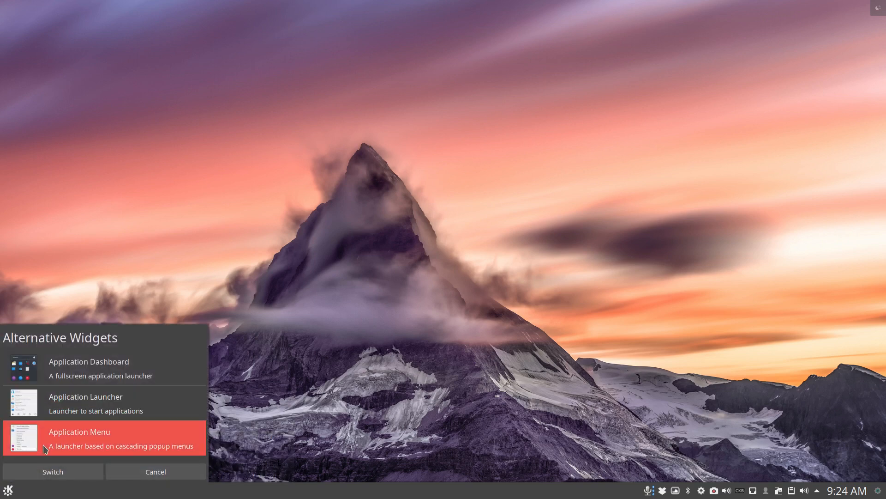
left_click(53, 471)
left_click(6, 492)
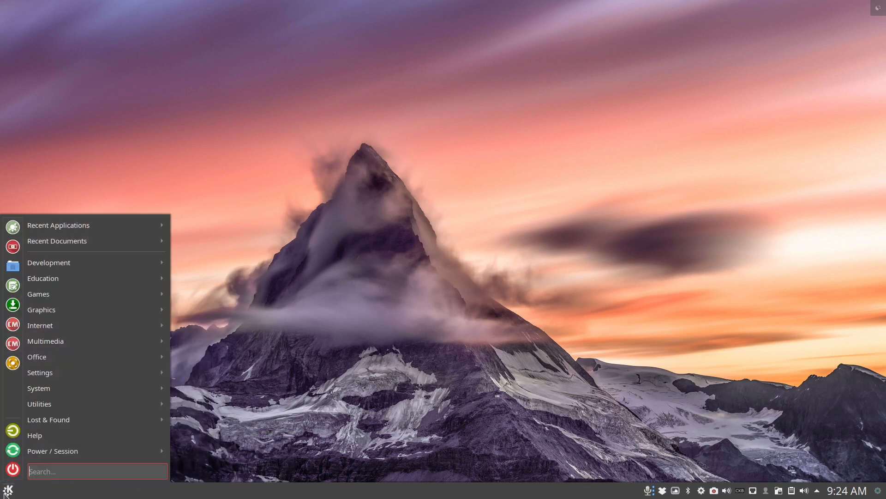
left_click(335, 343)
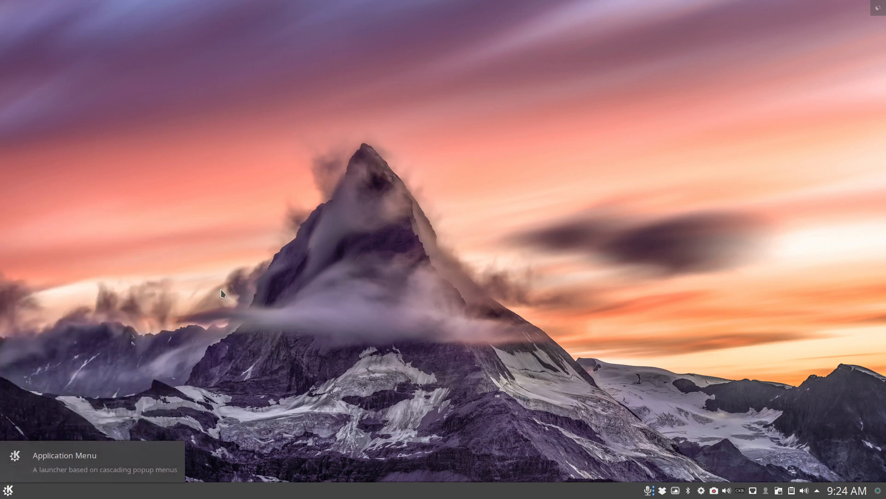
- Run the skel command in a new Konsole window, and move the window to the middle of the desktop
key("ctrl+alt+t")
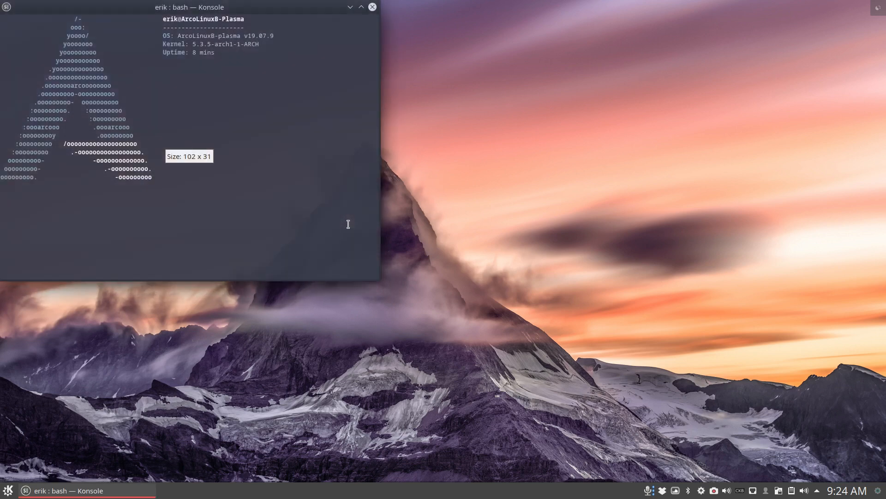
type("skel")
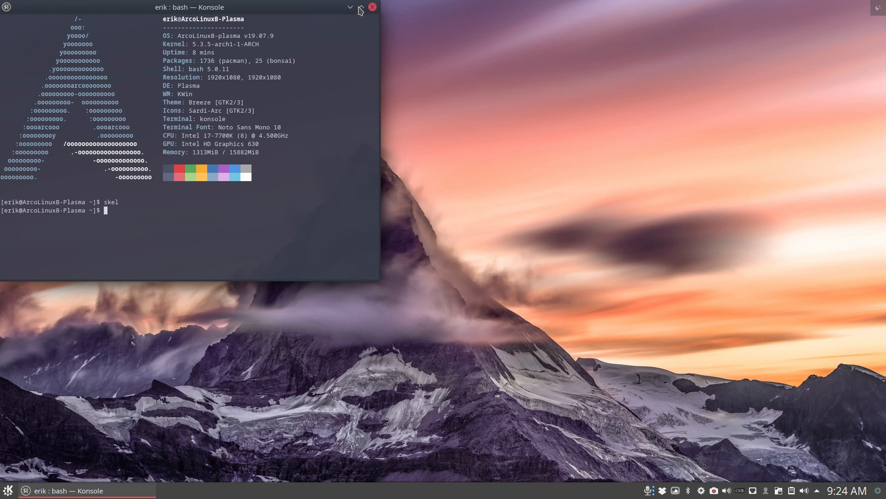
left_click_drag(270, 9, 571, 81)
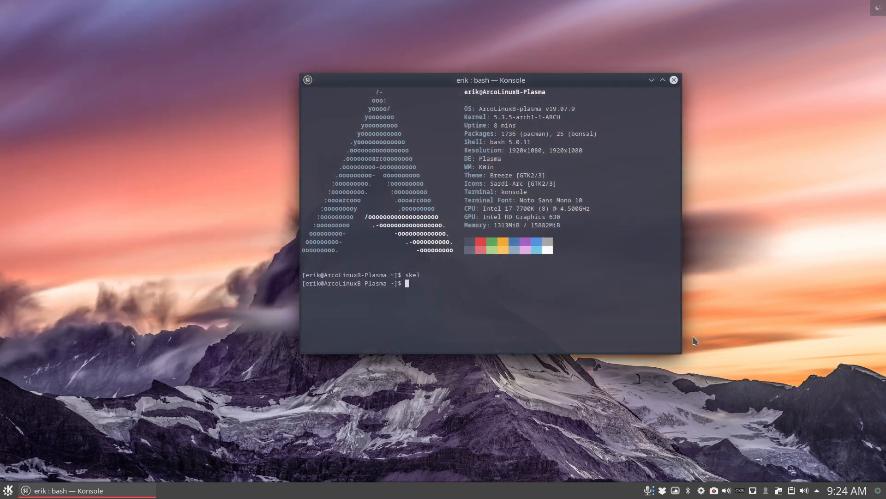
right_click(714, 491)
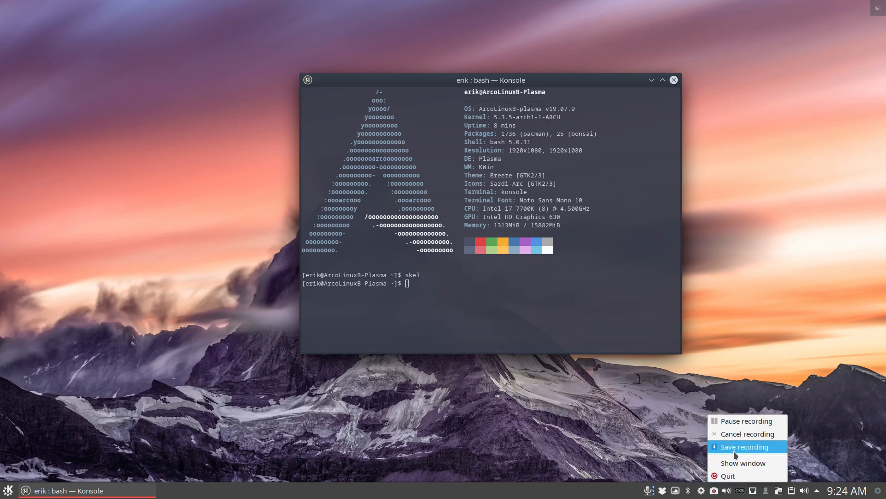